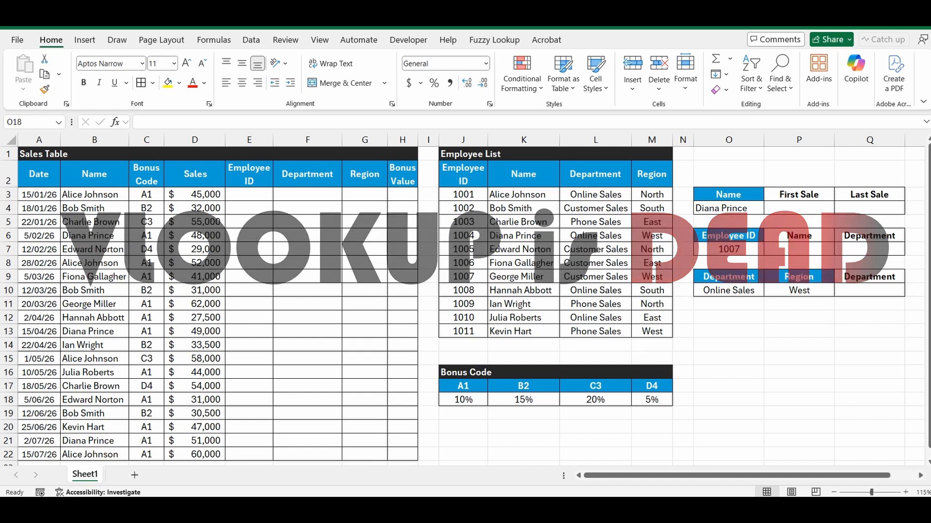
left_click(95, 195)
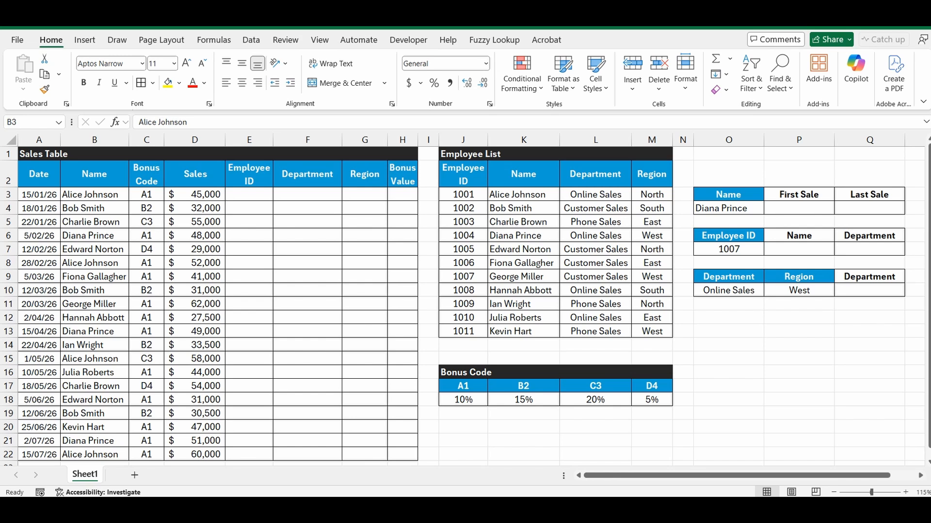
left_click(97, 196)
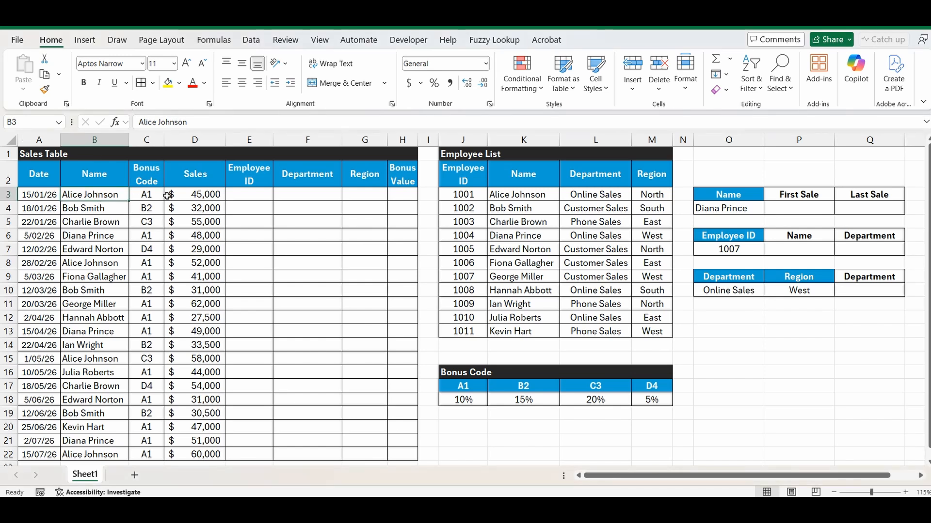
left_click(249, 196)
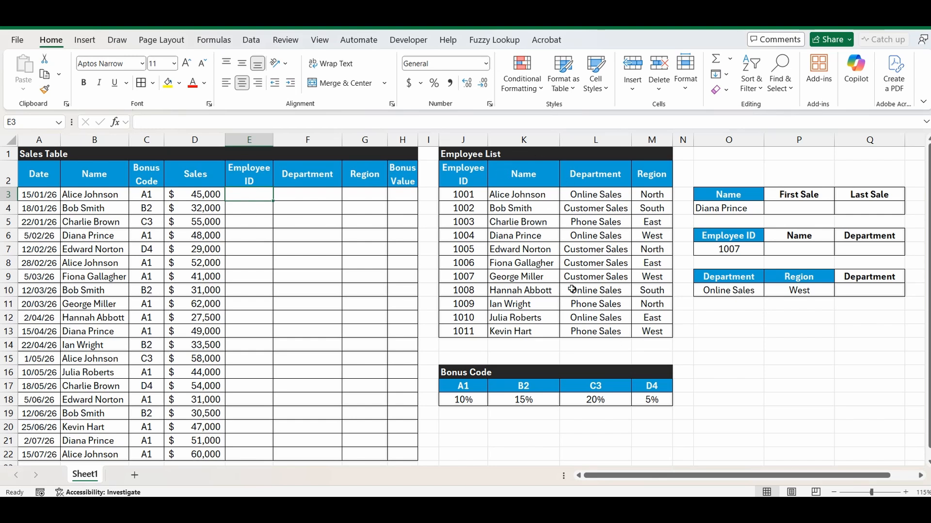
left_click_drag(512, 174, 528, 333)
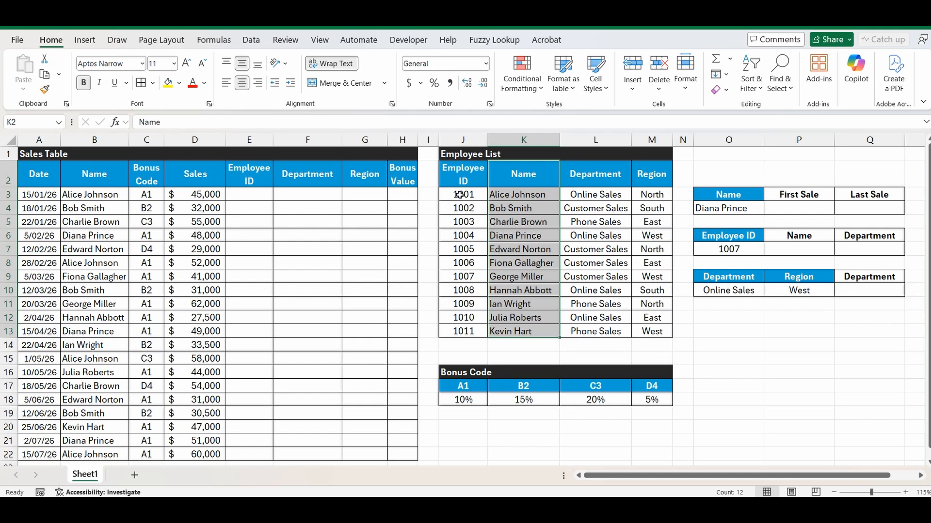
Step: Enter =XLOOKUP(B3,$K$3:$K$13,$J$3:$J$13) in E3 to return the employee ID for the name in the sales table
left_click(235, 196)
type("=")
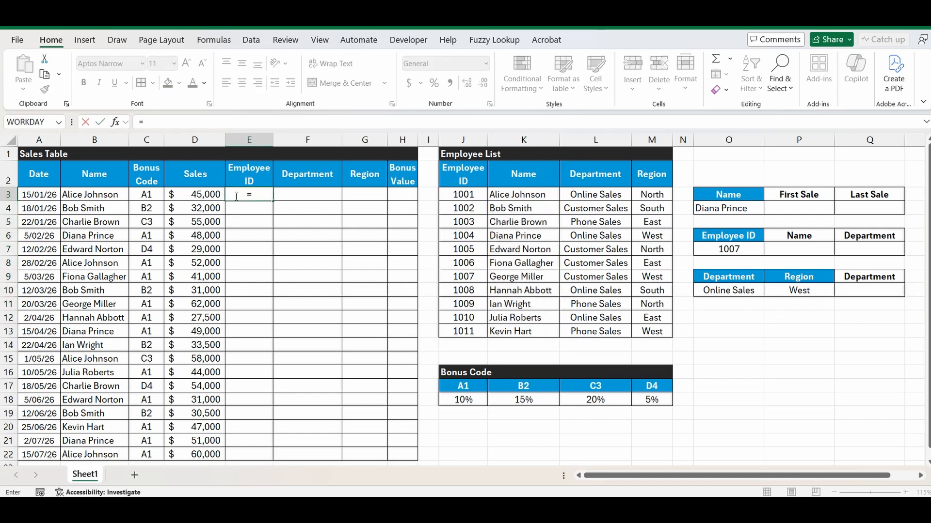
type("xlookup(")
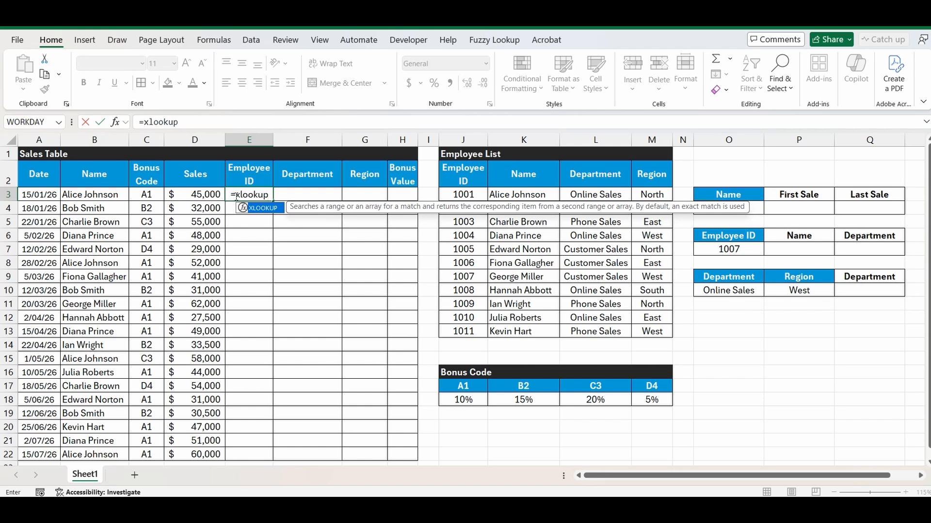
left_click(85, 195)
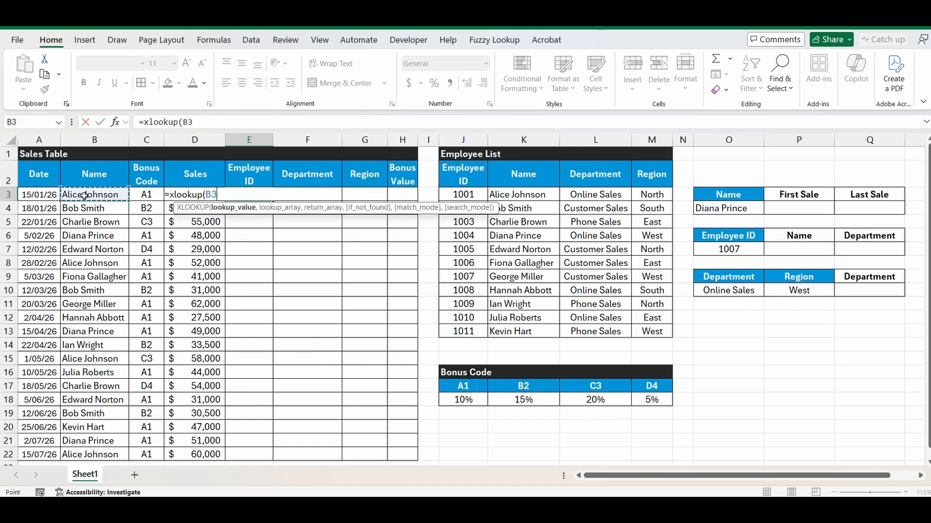
type(",")
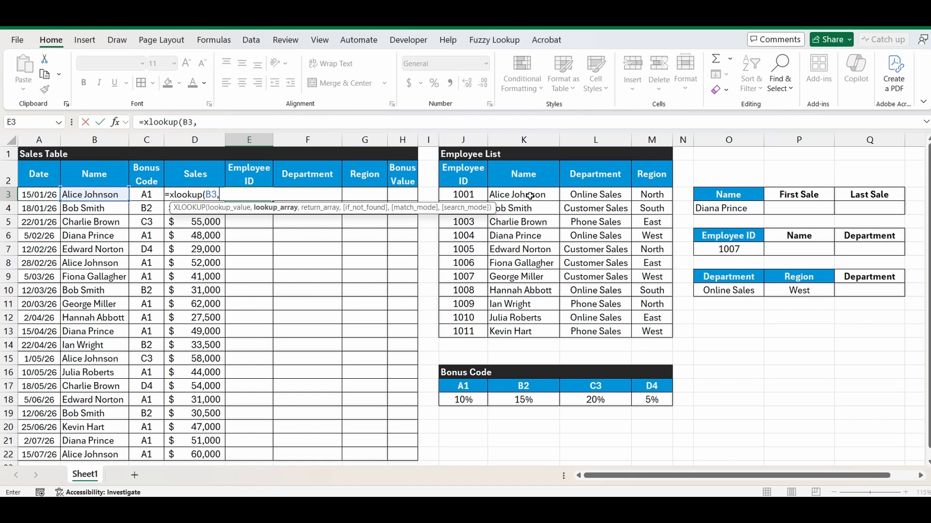
left_click_drag(529, 195, 525, 339)
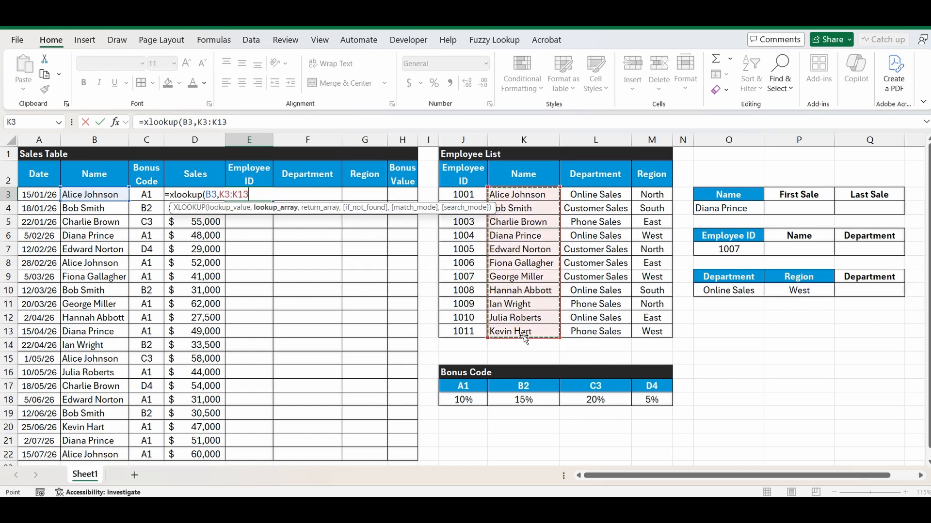
key("F4")
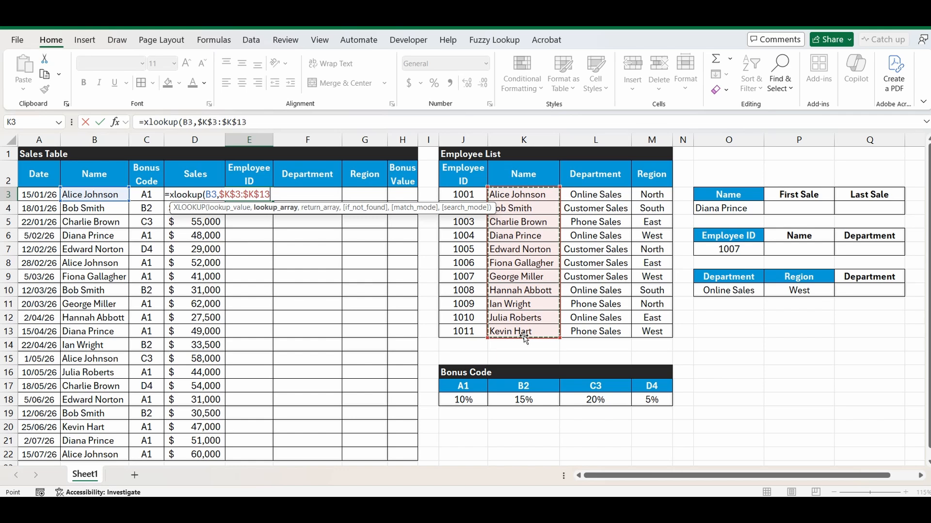
type(",")
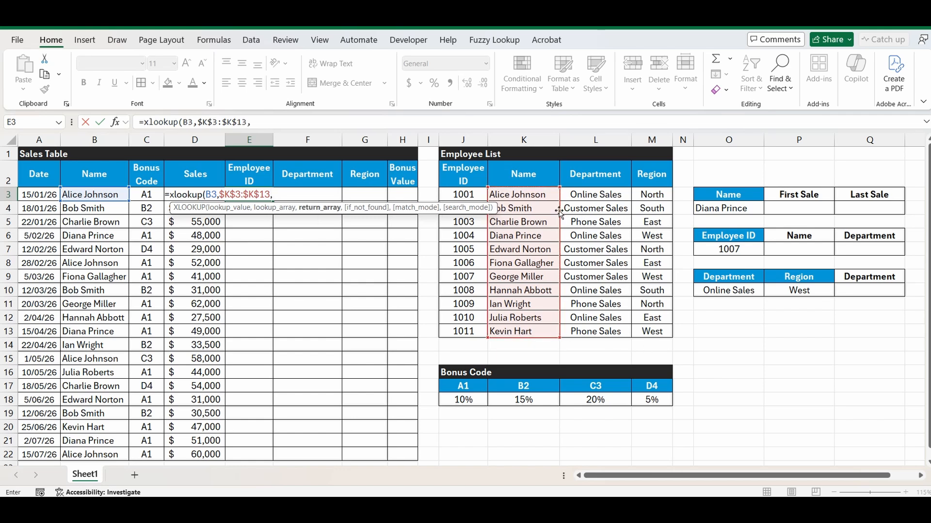
left_click_drag(463, 193, 465, 331)
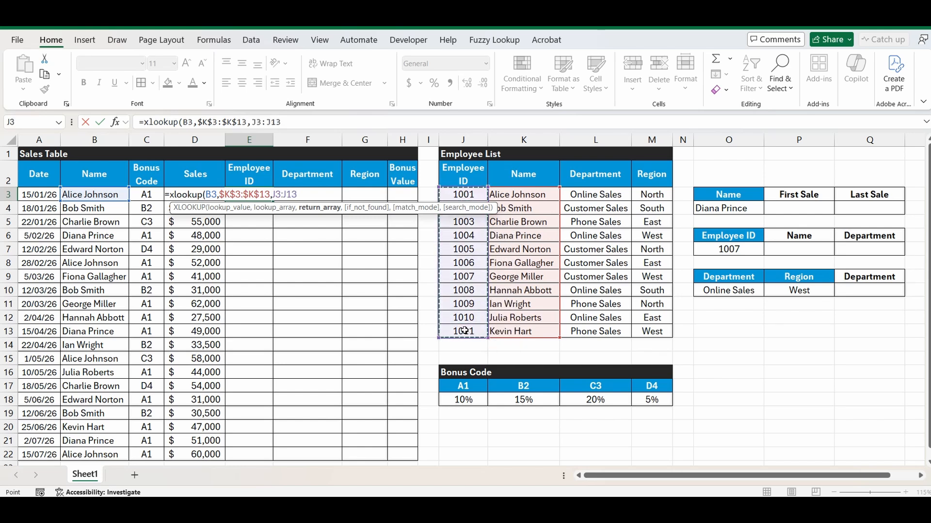
key("F4")
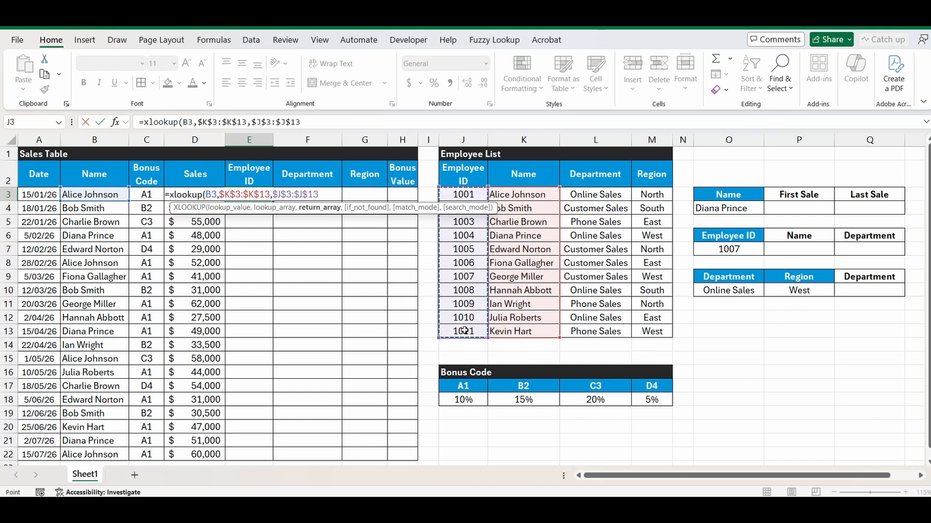
key("Return")
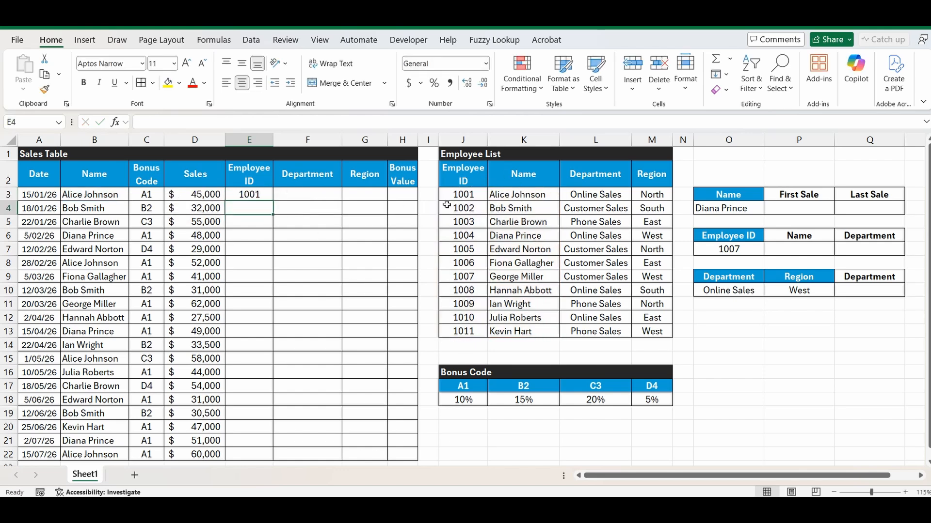
Step: Fill the Employee ID formula from E3 down to the last row of the sales table
left_click(260, 196)
double_click(272, 200)
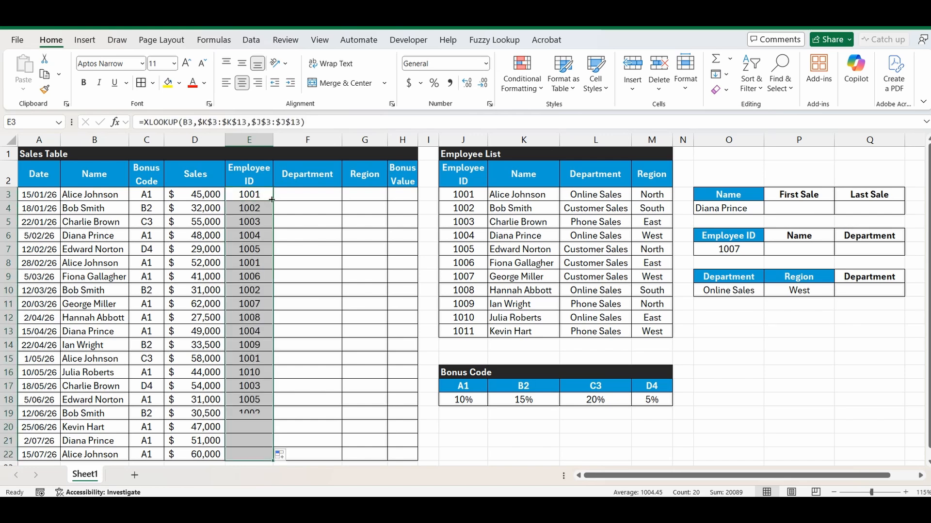
left_click(300, 222)
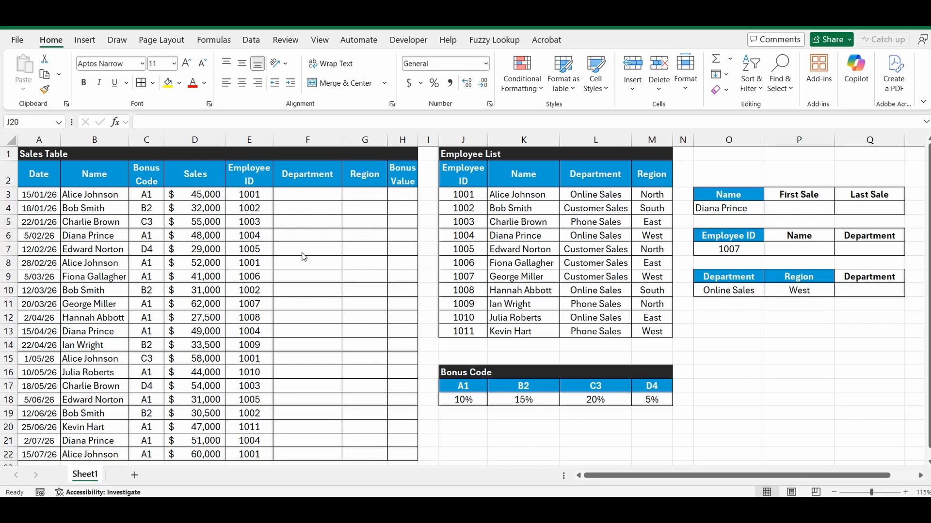
Step: Enter =VLOOKUP($B3,$K$2:$M$13,2,0) in F3 to return the employee's department by exact match
left_click(309, 192)
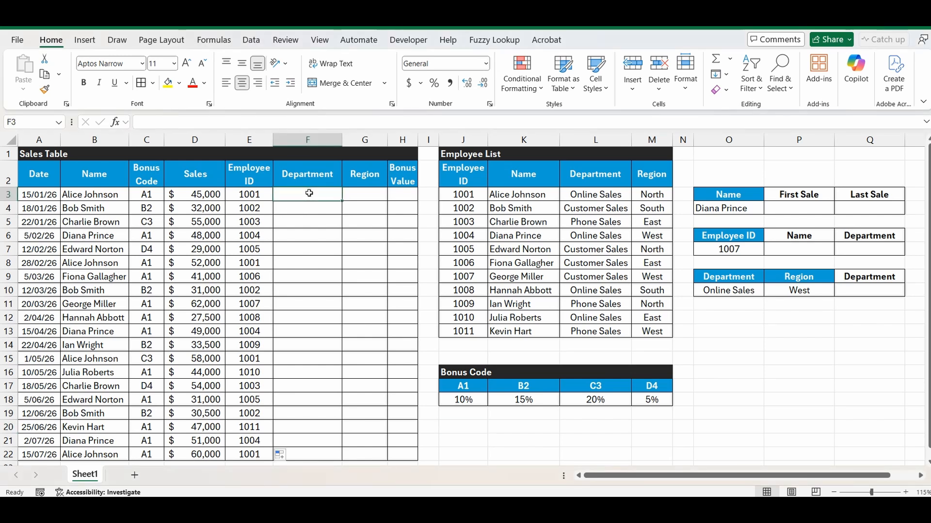
type("=v")
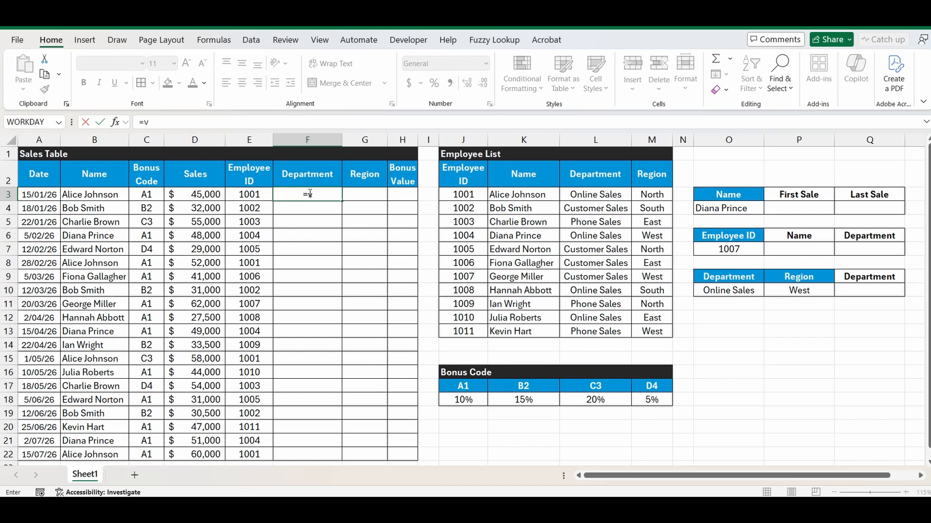
type("lookup(")
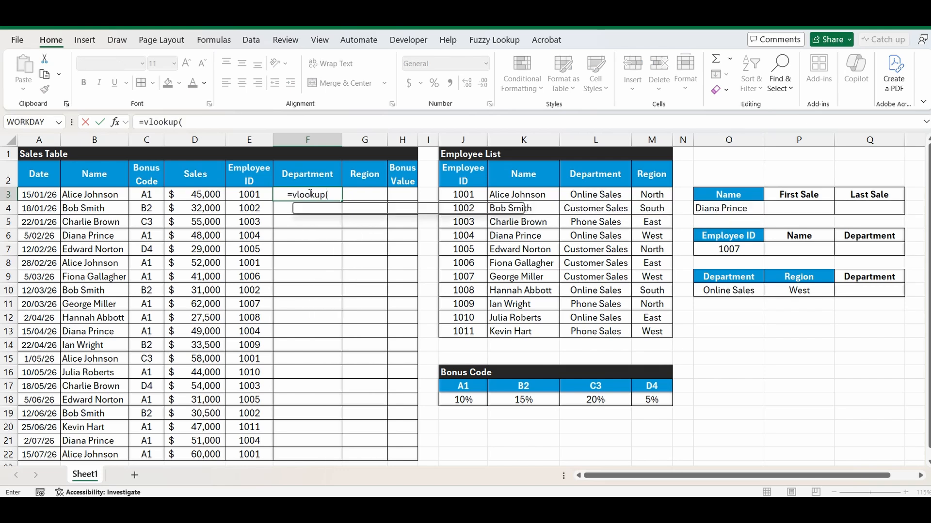
left_click(92, 194)
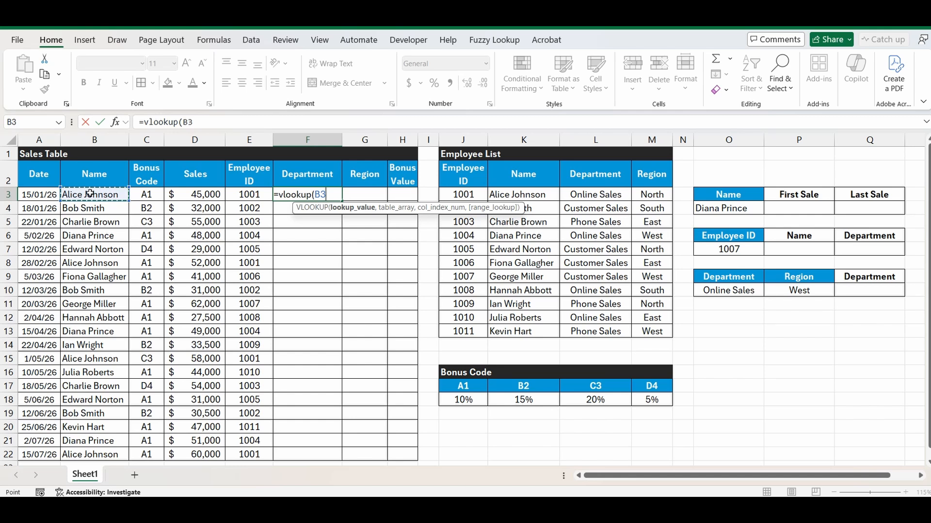
key("F4")
key("F4")
key("F4")
type(",")
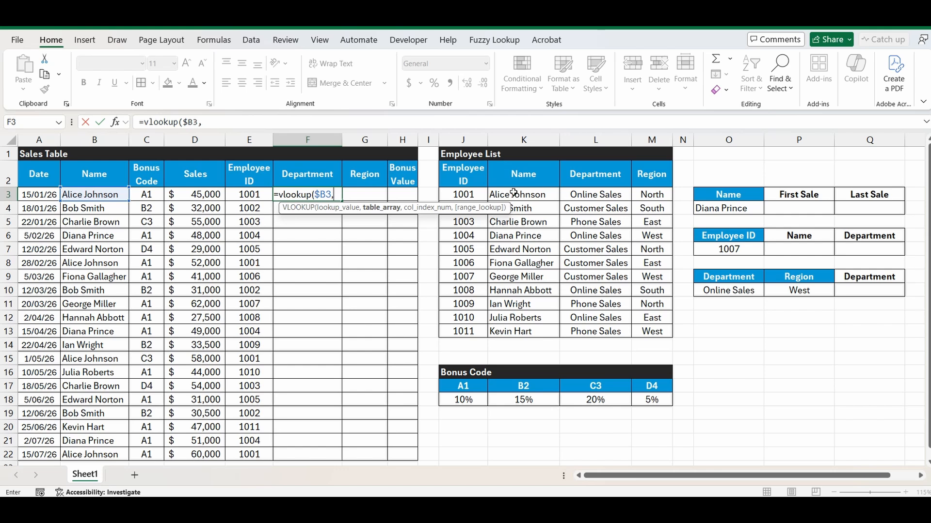
left_click_drag(503, 174, 660, 335)
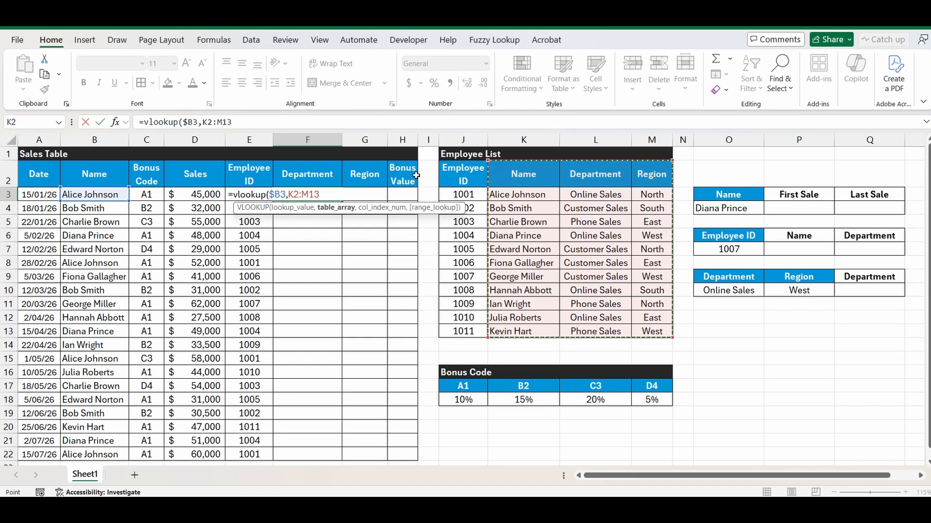
key("F4")
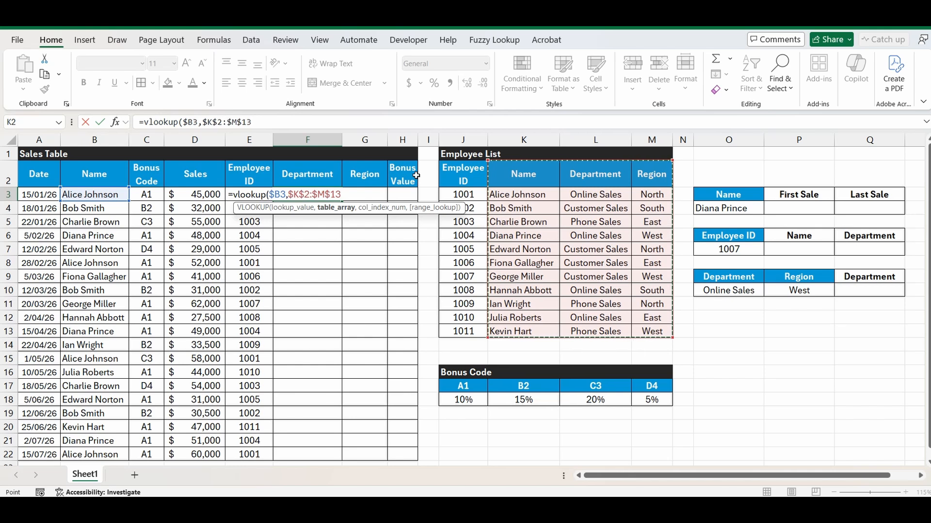
type(",2")
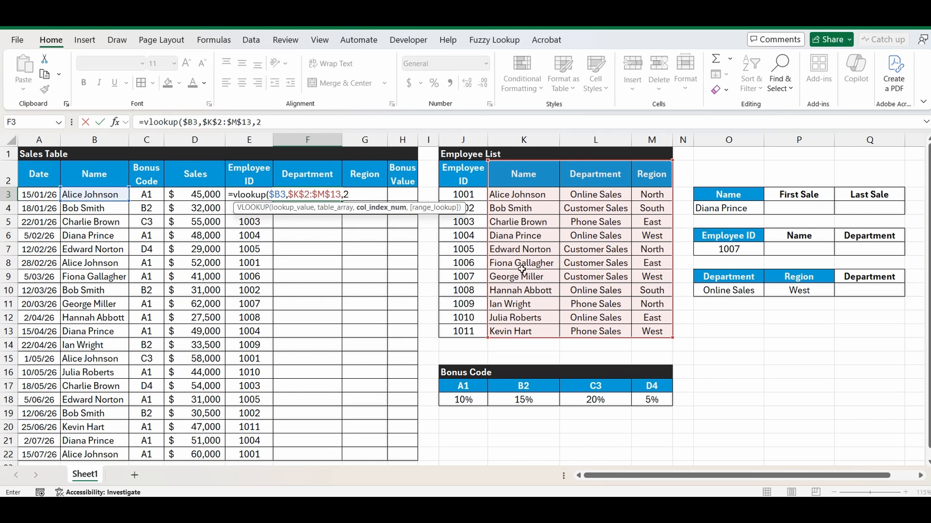
type(",0")
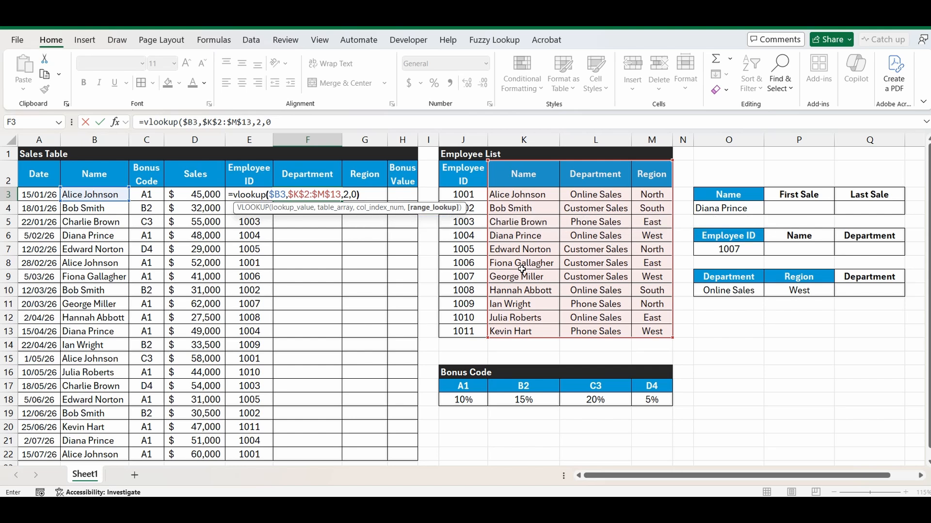
key("Return")
Step: Fill the Department formula down to row 22 and copy the column across into the Region column
left_click(310, 193)
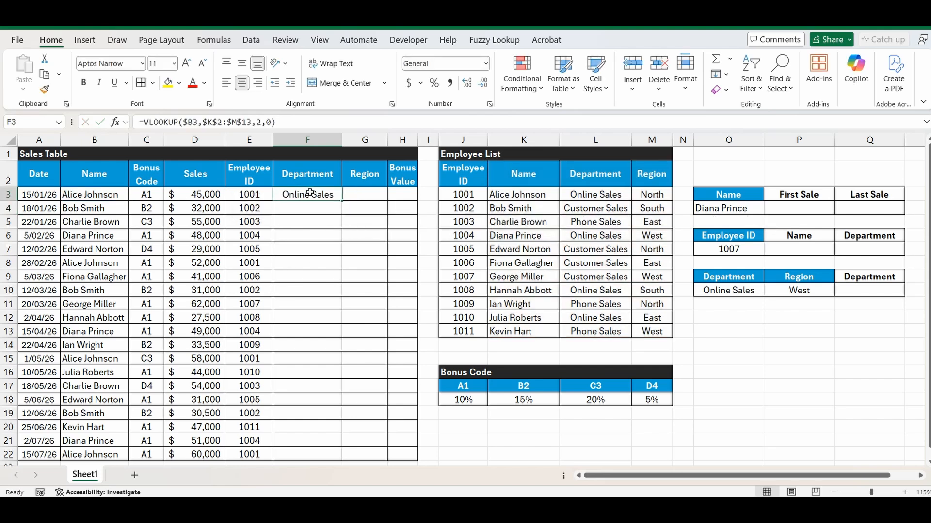
double_click(344, 201)
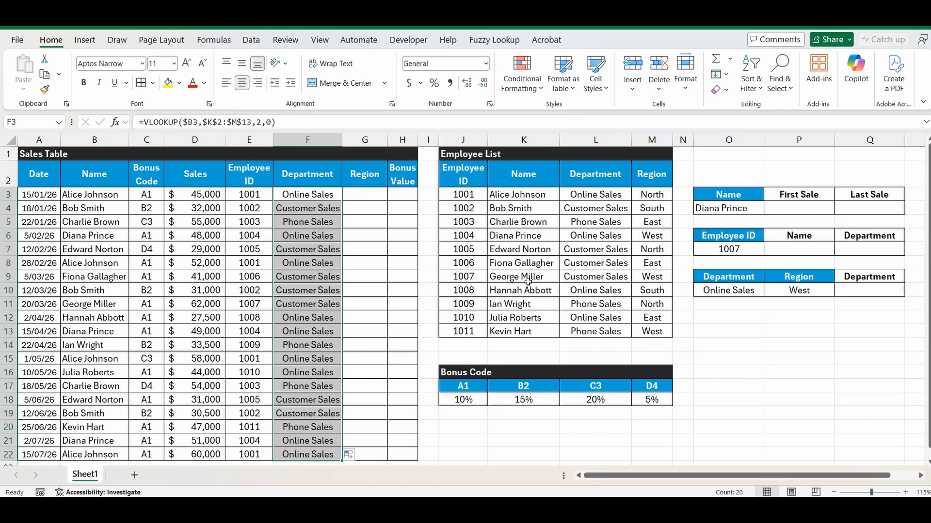
left_click_drag(341, 461, 380, 457)
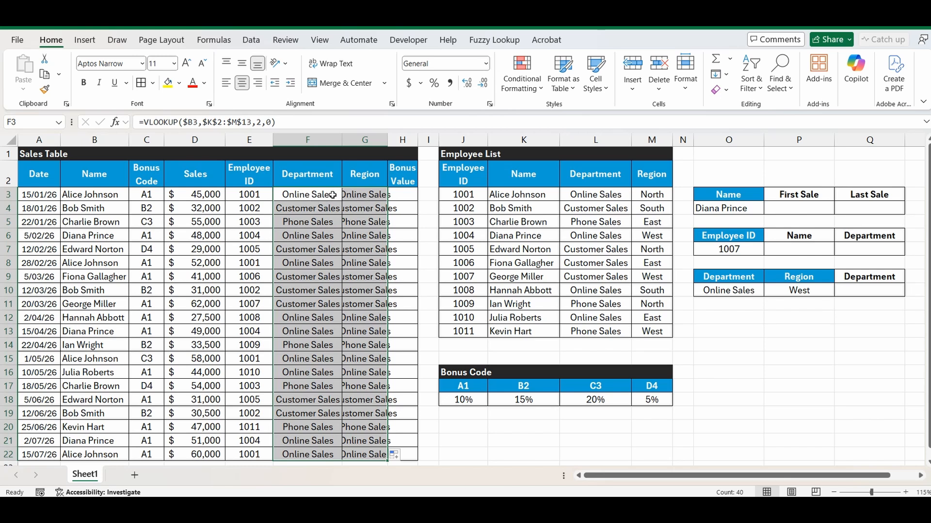
Step: Set the column index of the VLOOKUP in G3 to 3 and fill the formula down the Region column
left_click(361, 196)
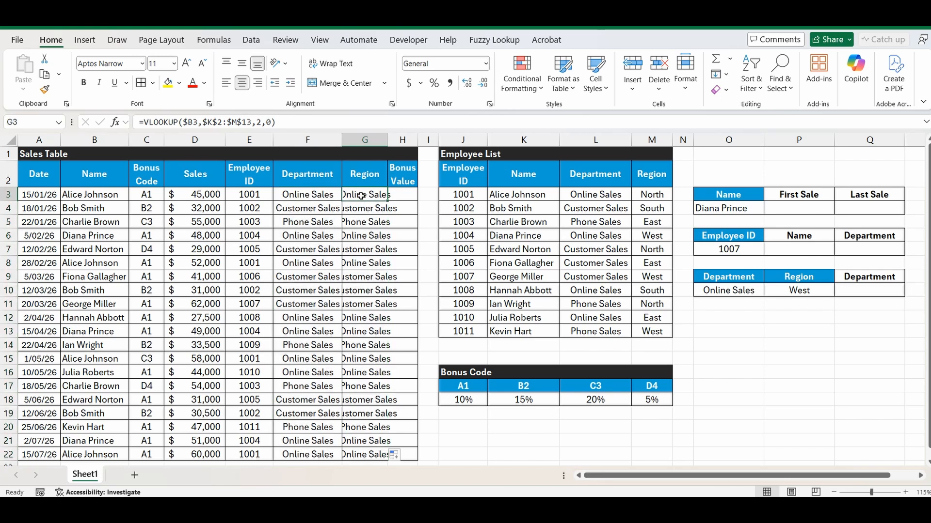
double_click(361, 196)
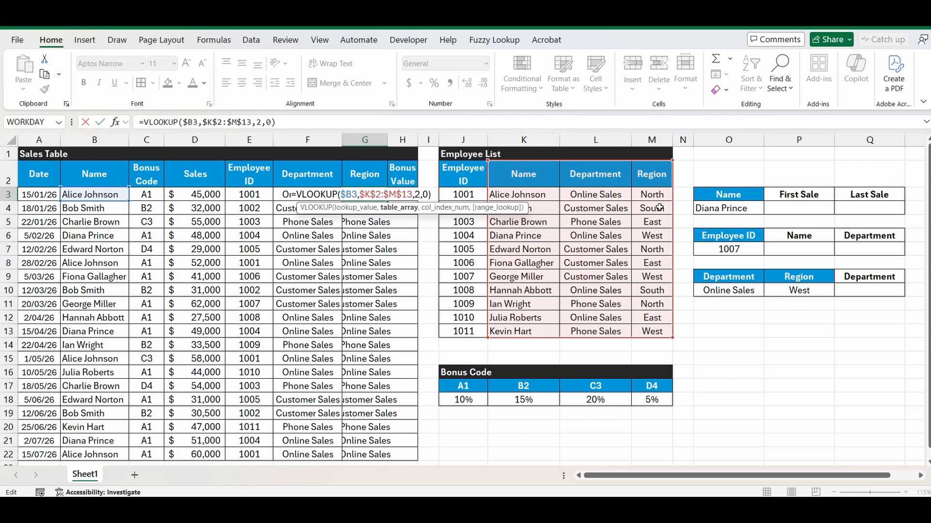
left_click(261, 122)
double_click(259, 122)
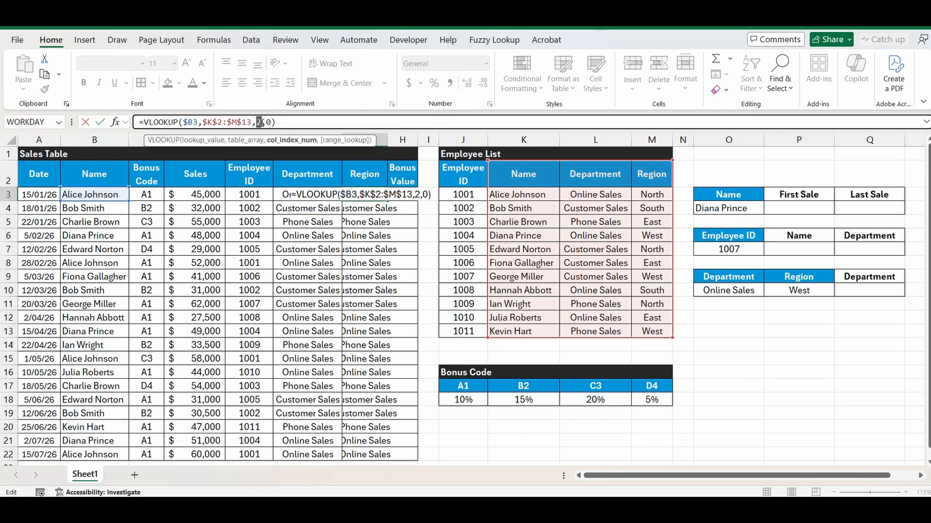
type("3")
key("ctrl+Return")
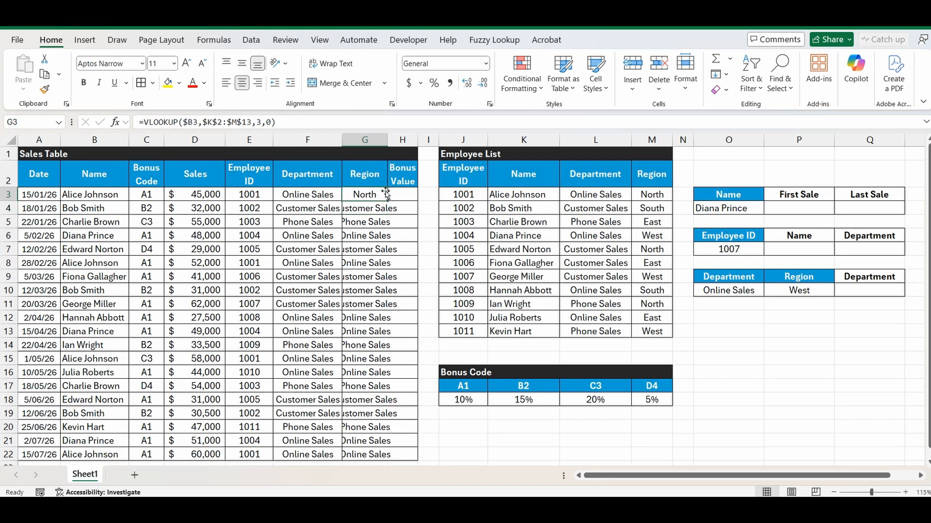
double_click(388, 200)
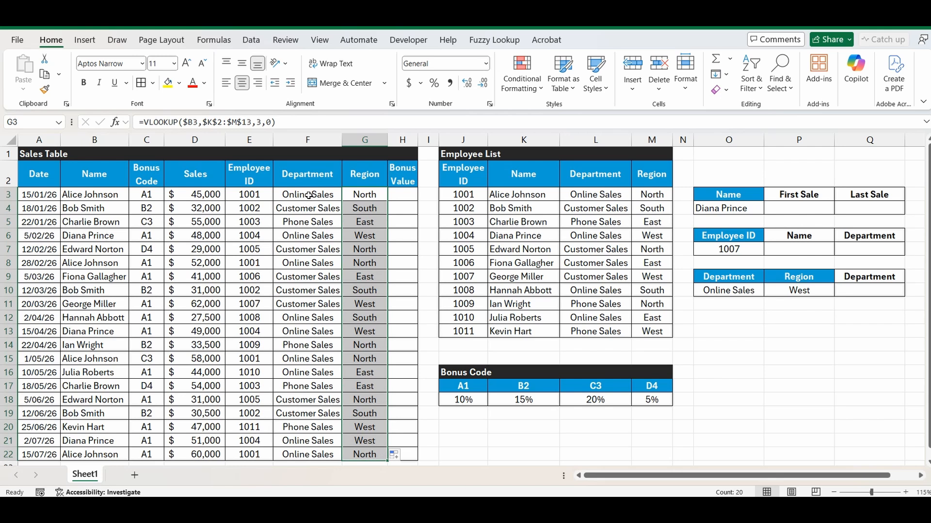
Step: Clear the VLOOKUP formulas from the Department and Region columns, F3:G22
left_click_drag(309, 195, 373, 445)
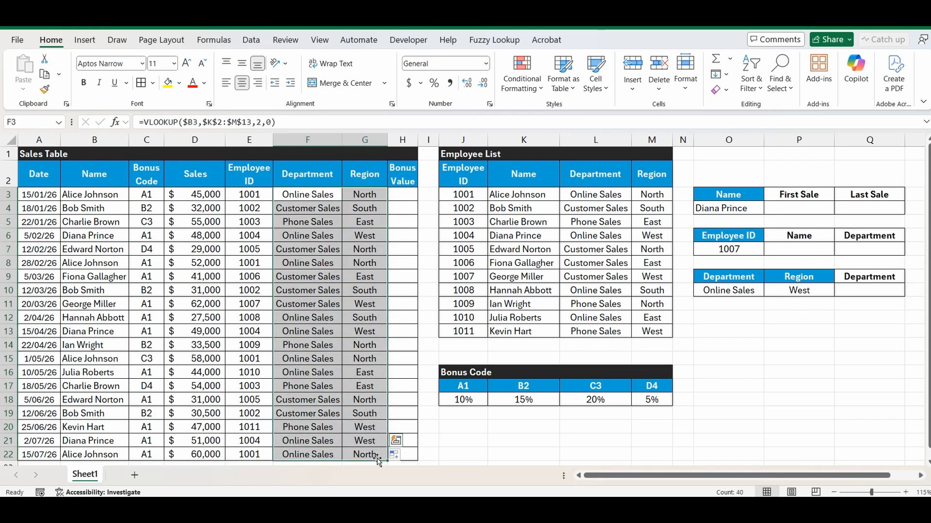
key("Delete")
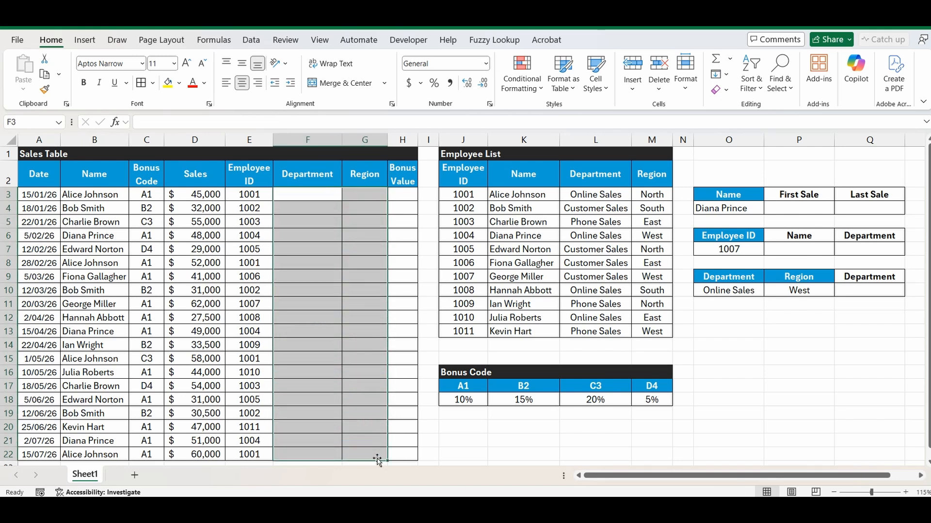
Step: Start an XLOOKUP in F3 with $B3 as the lookup value and the employee name range $K$3:$K$13 as the lookup array
left_click(307, 219)
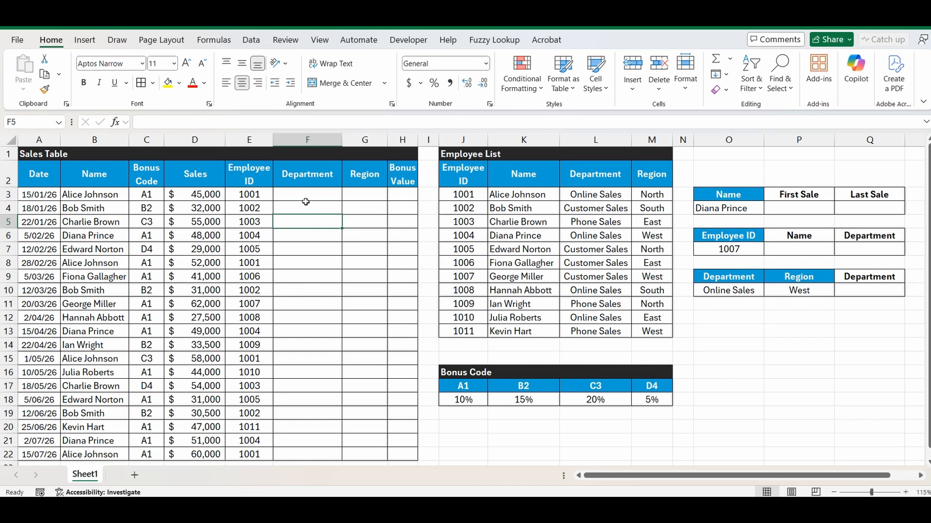
left_click(306, 195)
type("=xl")
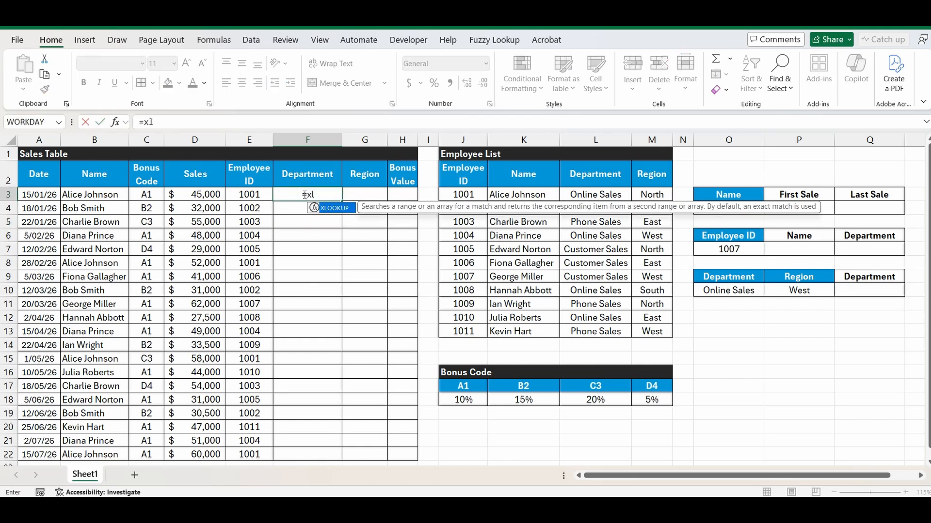
key("Tab")
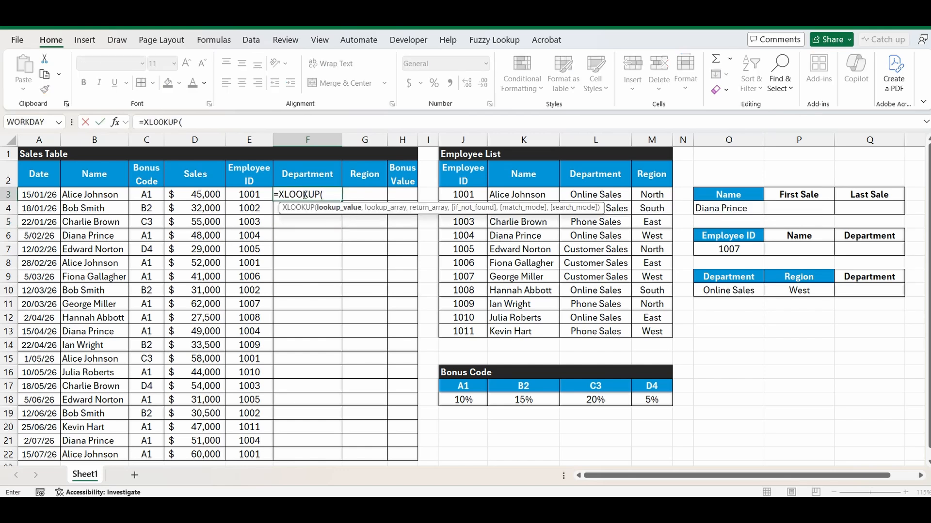
left_click(90, 196)
key("F4")
key("F4")
key("F4")
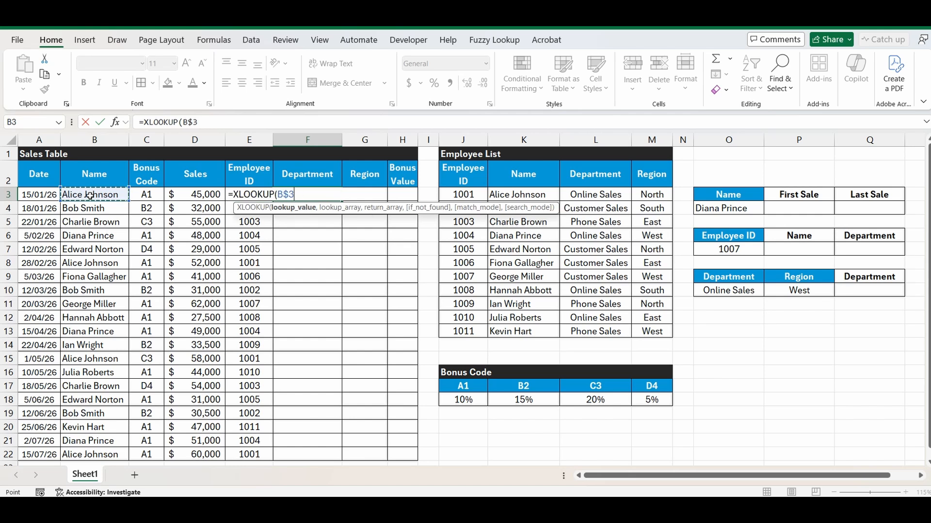
type(",")
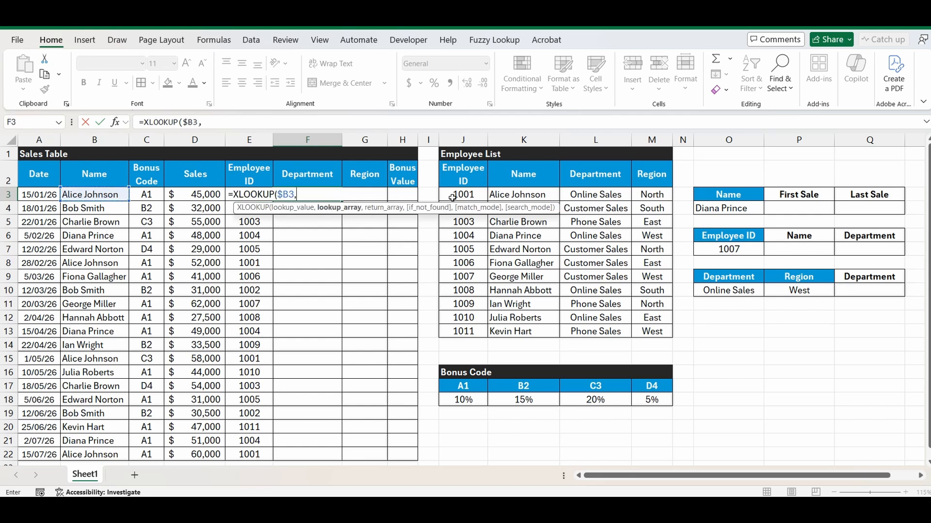
left_click_drag(513, 192, 514, 331)
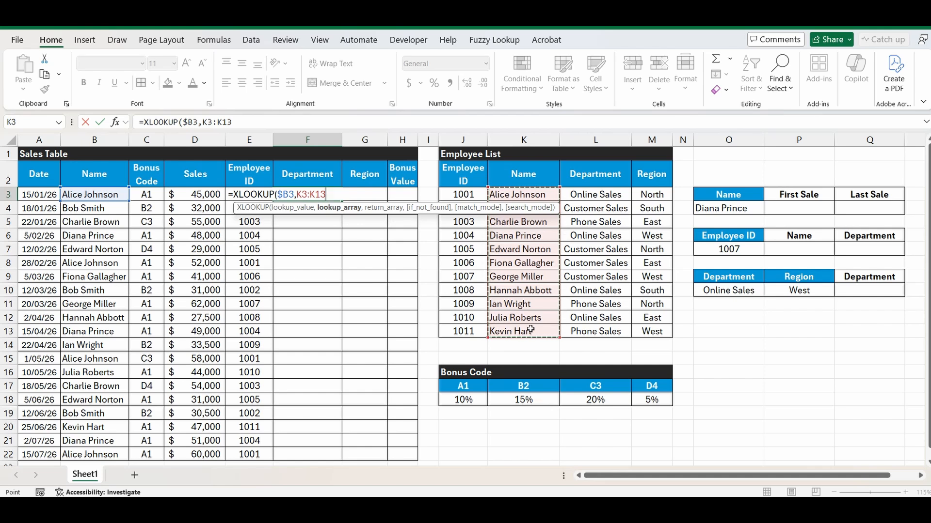
key("F4")
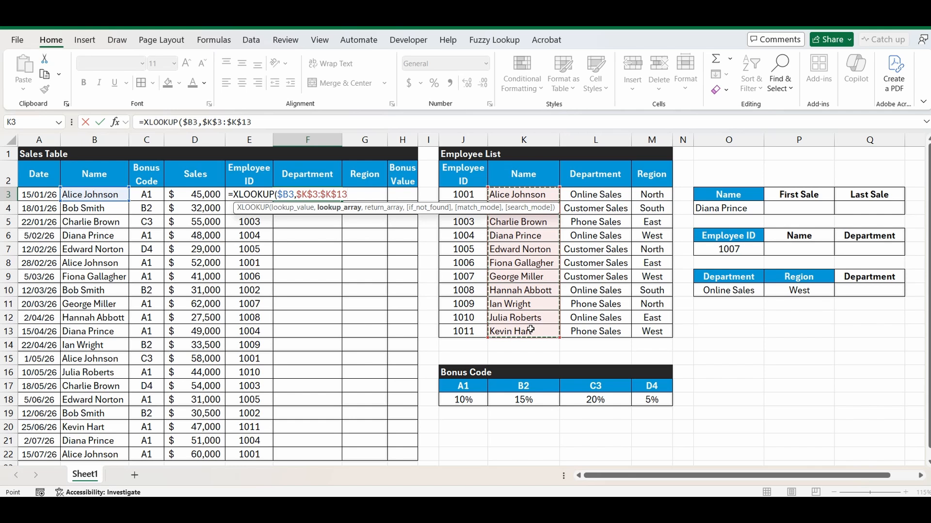
type(",")
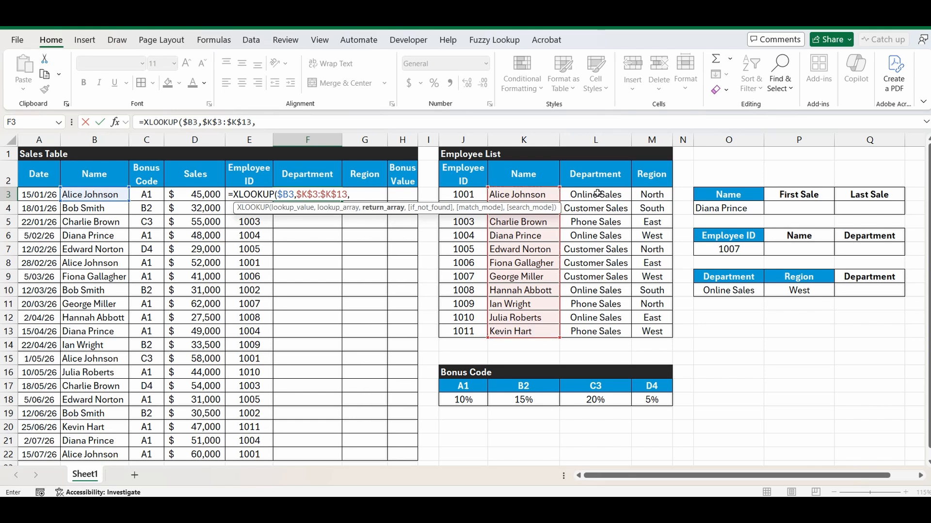
Step: Complete the XLOOKUP in F3 with the employee list's department range L$3:L$13 as the return array, locking only the rows
left_click_drag(598, 193, 603, 318)
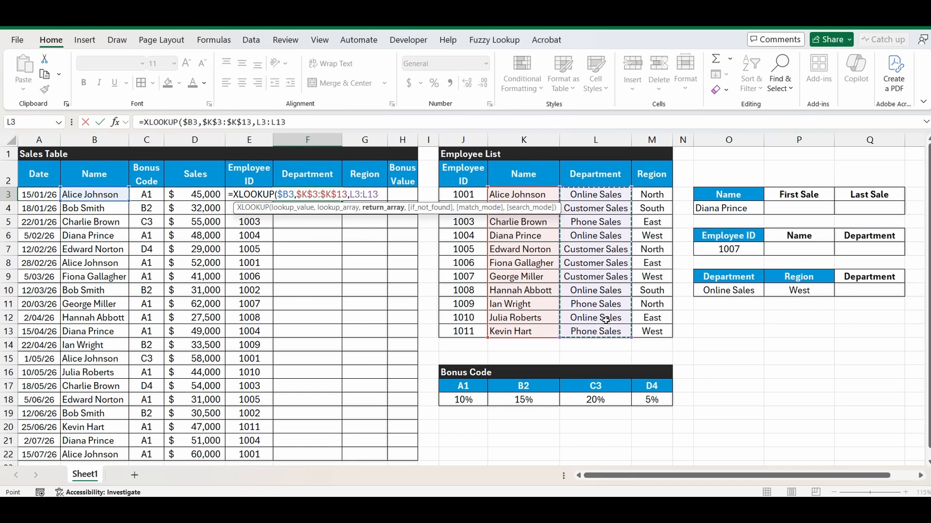
key("F4")
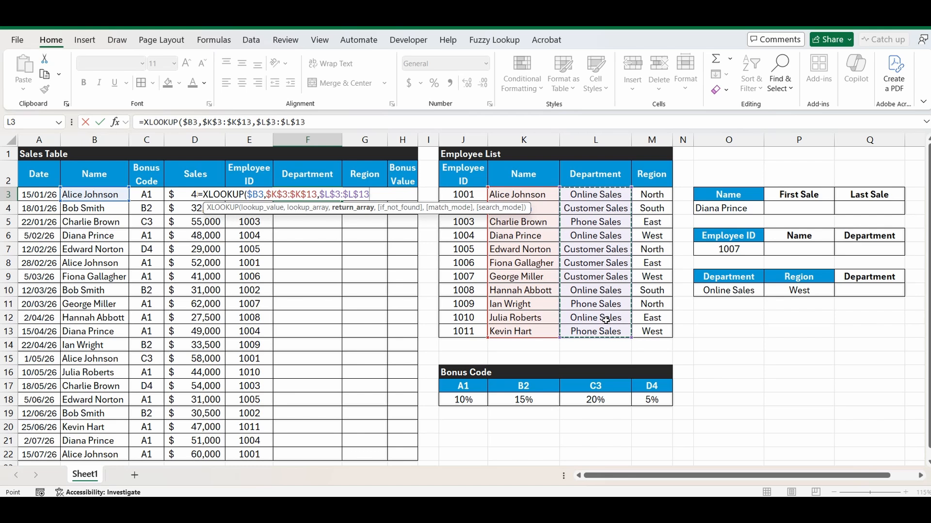
key("F4")
key("F4")
key("F4")
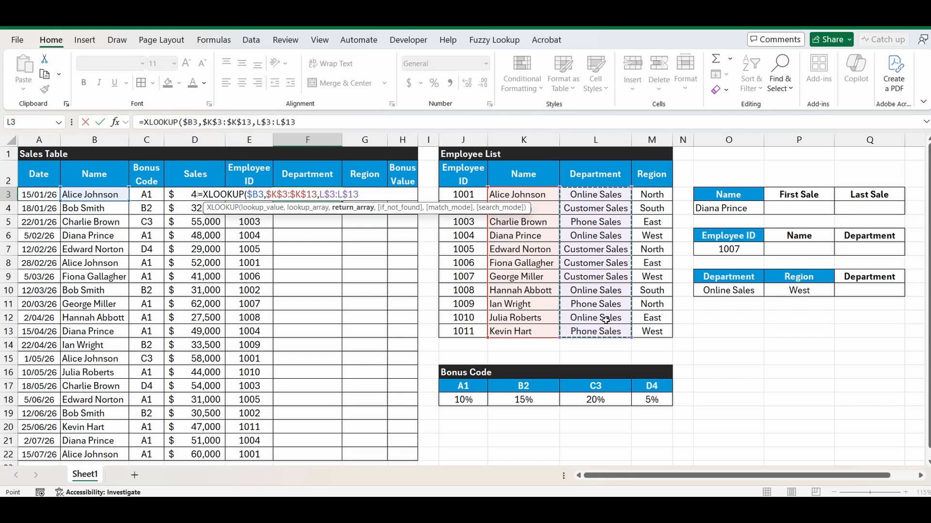
key("Return")
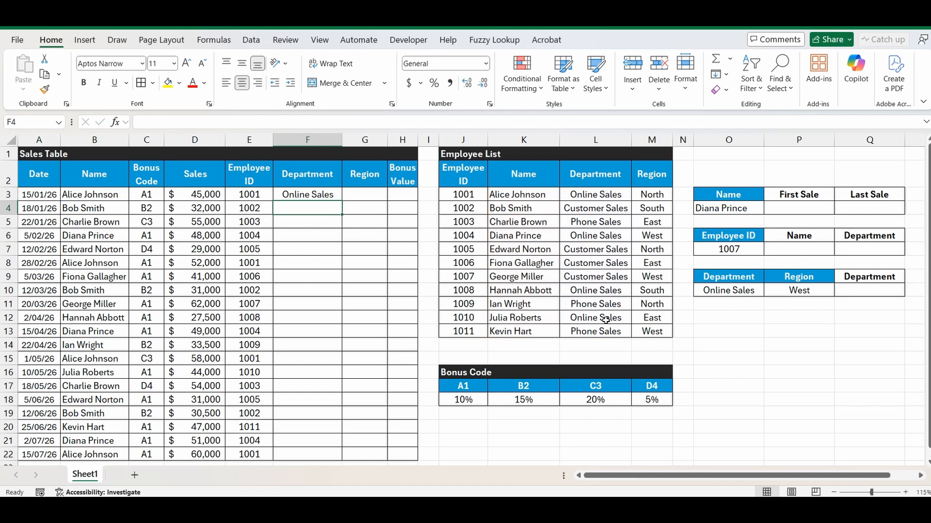
Step: Fill the Department XLOOKUP down to row 22 and copy the formula in F3 across into G3
left_click(325, 194)
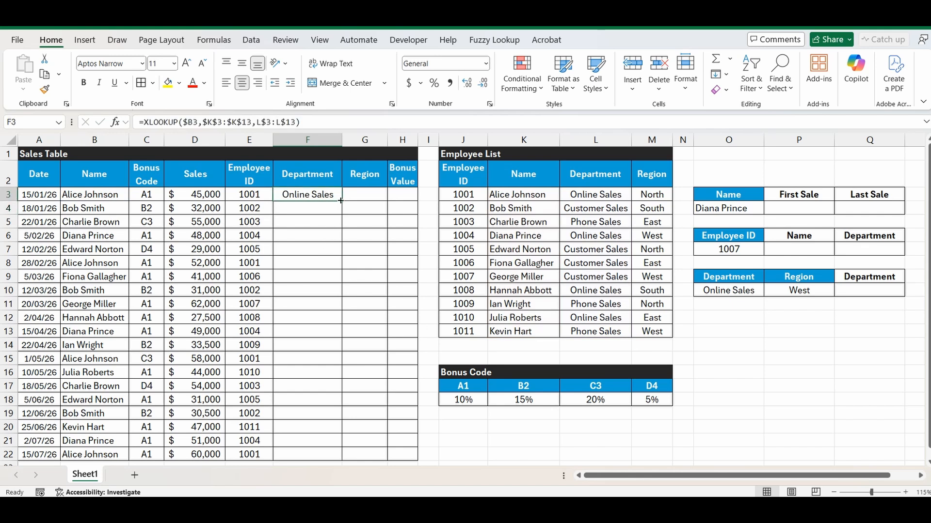
double_click(344, 200)
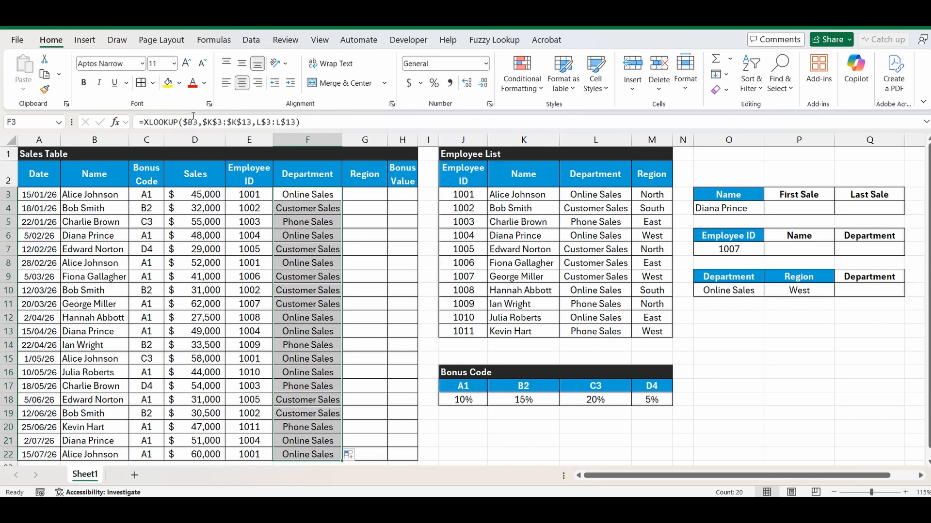
left_click(321, 196)
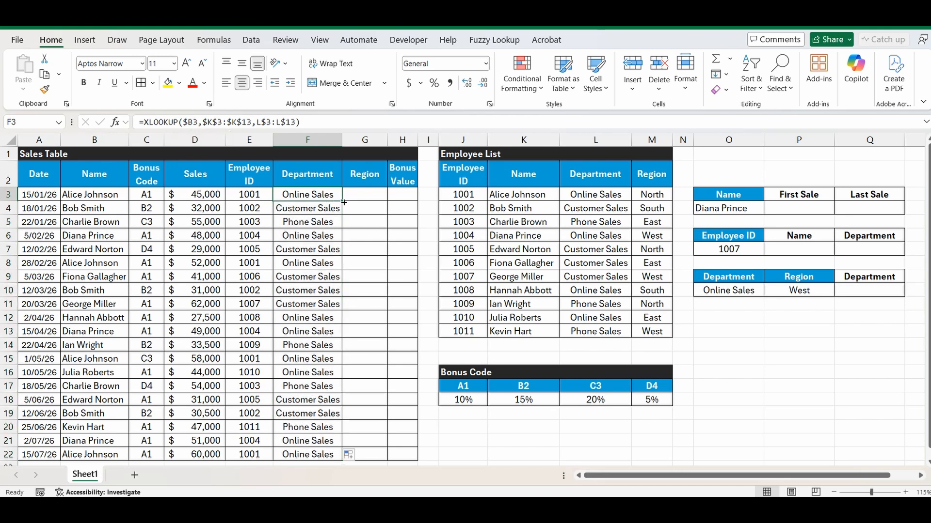
left_click_drag(342, 201, 374, 207)
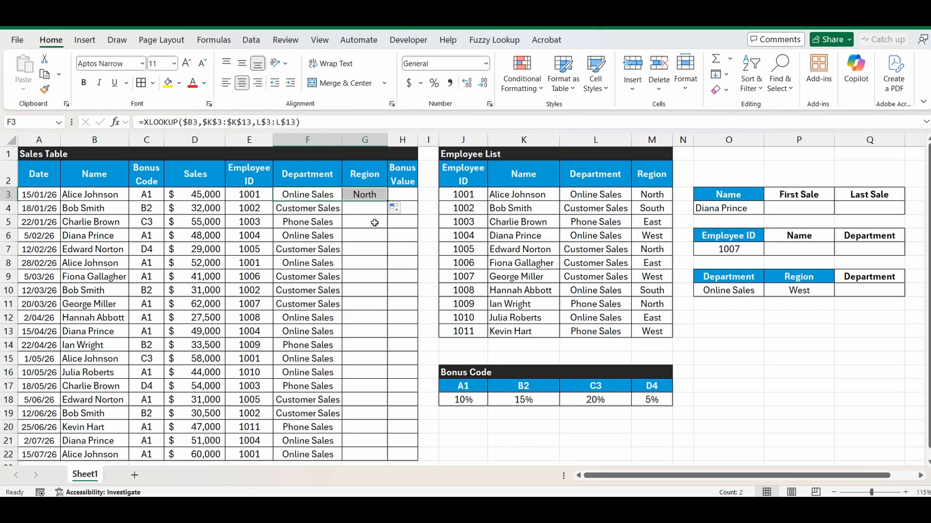
Step: Check the references of the XLOOKUP in G3 and fill it down the Region column to row 22
double_click(367, 195)
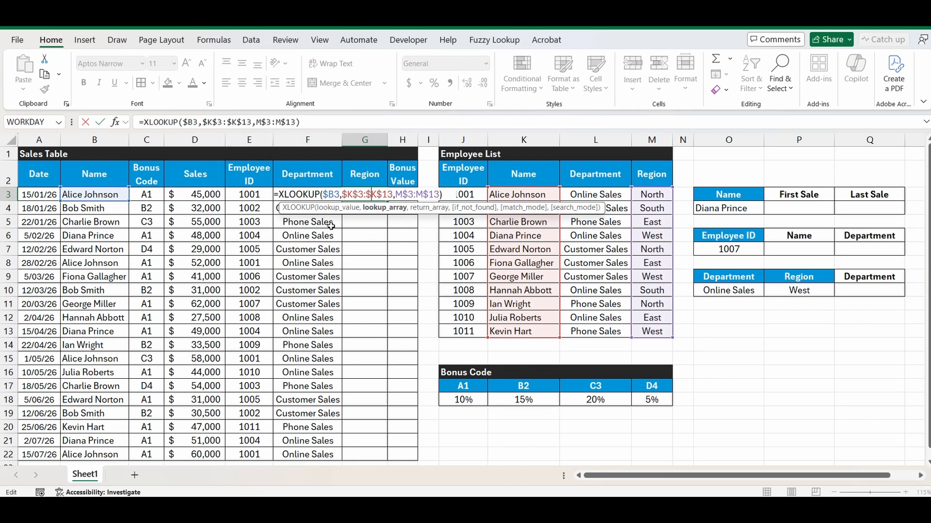
key("ctrl+Return")
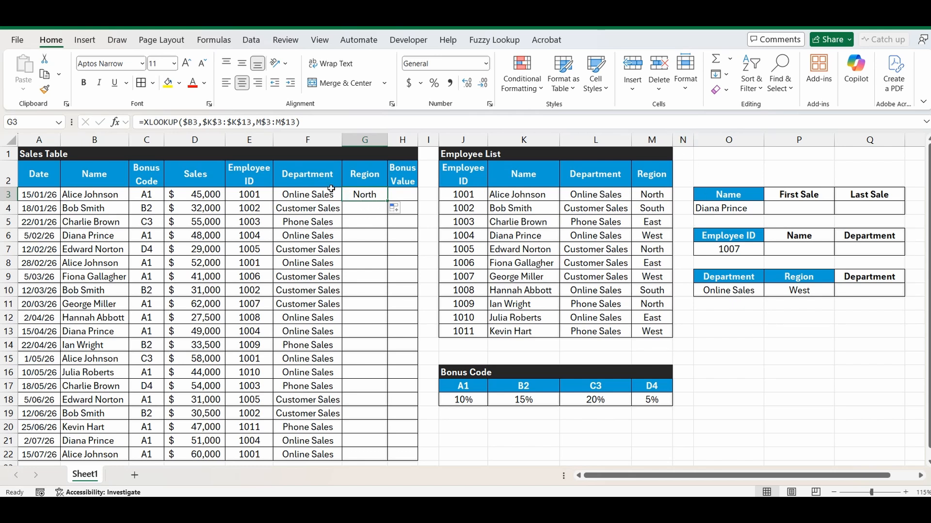
double_click(388, 200)
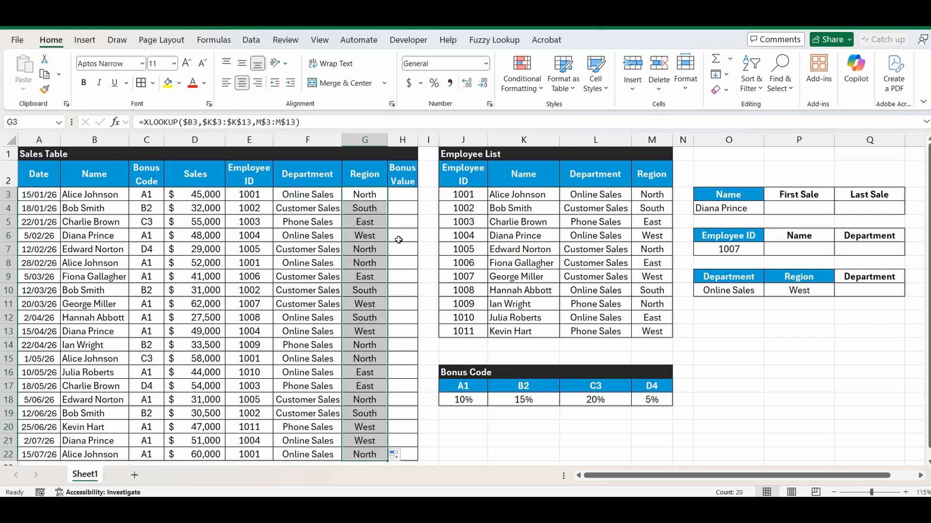
left_click(427, 334)
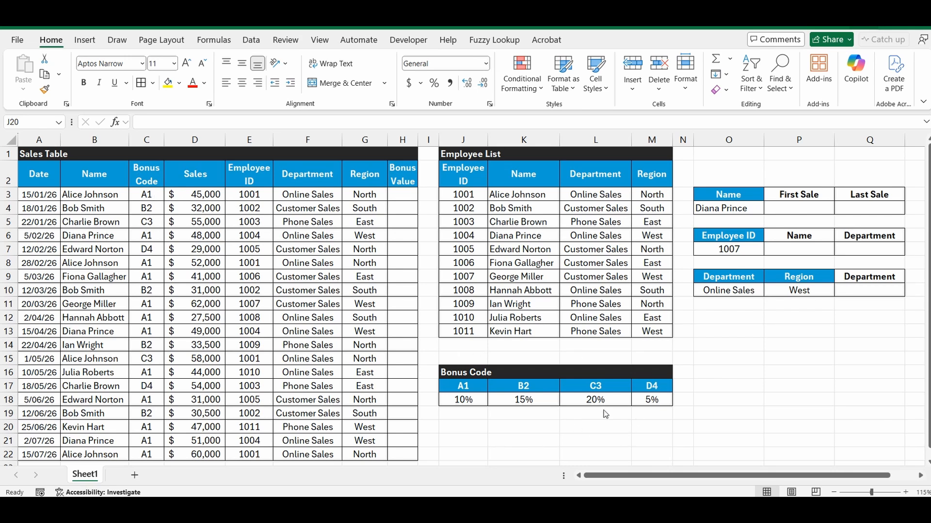
left_click(661, 377)
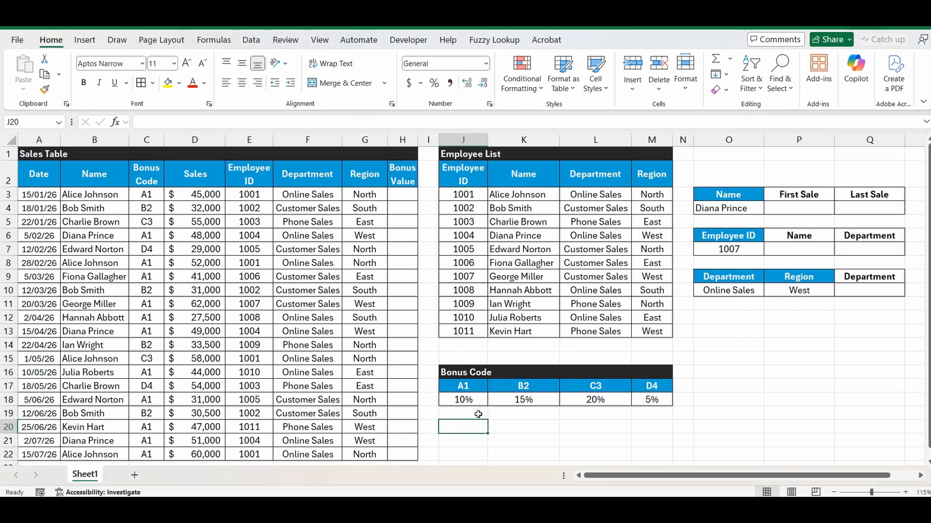
Step: Start an XLOOKUP in the first Bonus Value cell, H3, with the bonus code $C3 as the lookup value
left_click(402, 194)
type("=xl")
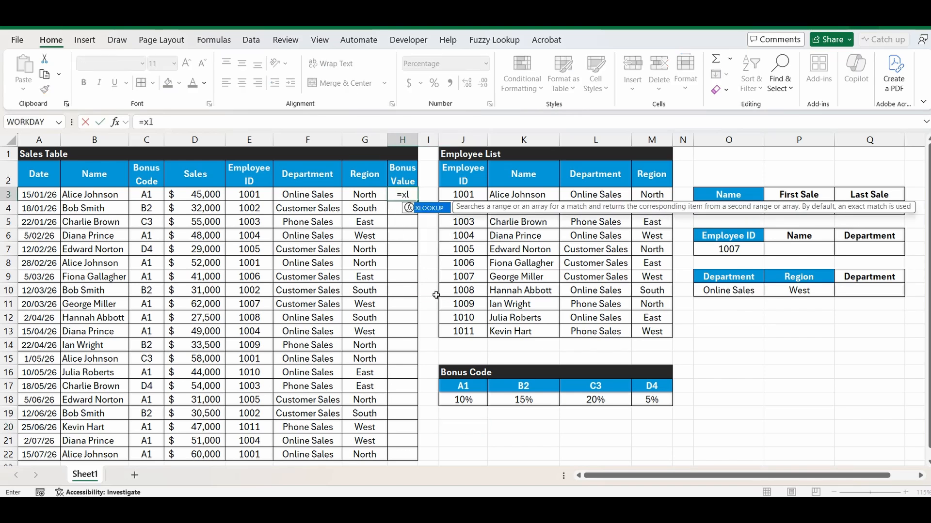
key("Tab")
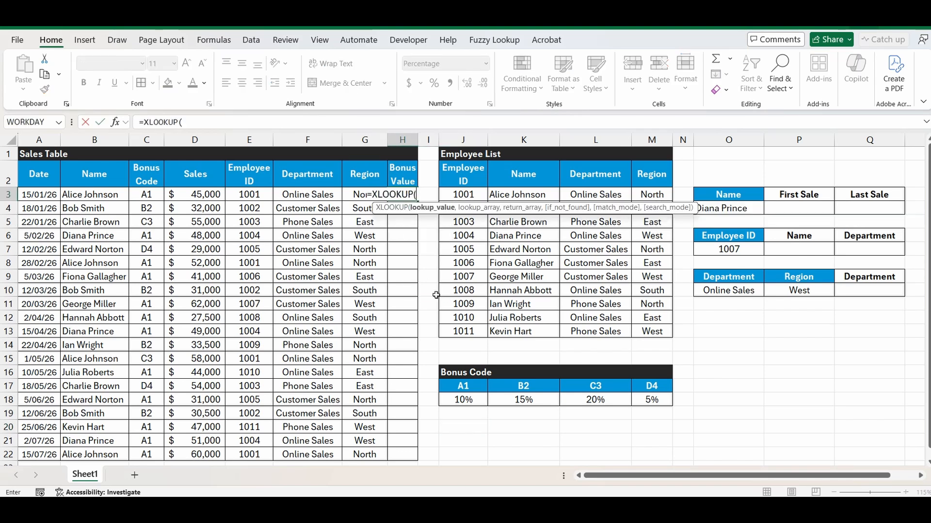
left_click(145, 194)
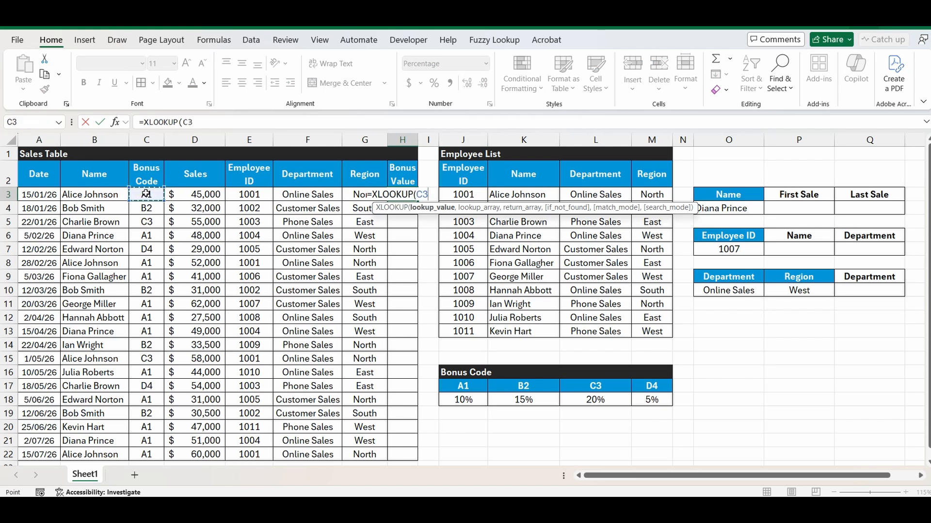
key("F4")
key("F4")
key("F4")
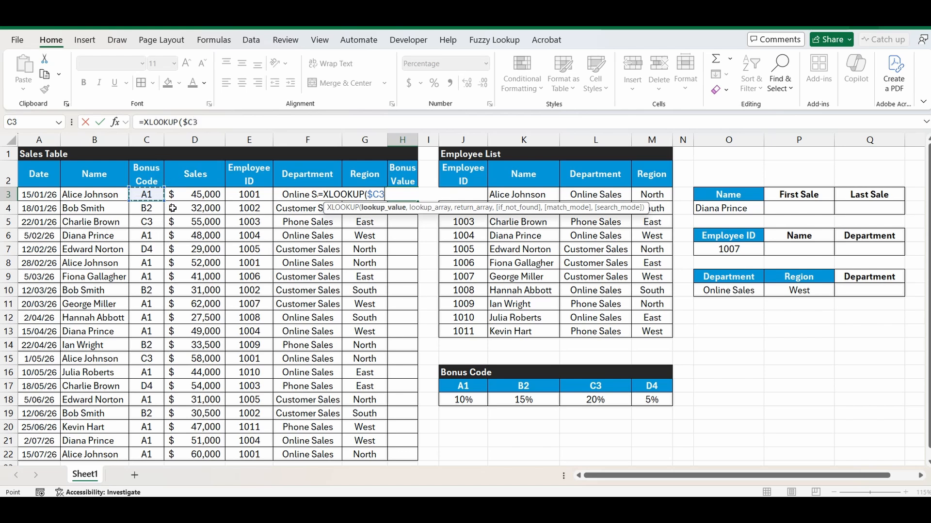
left_click(209, 122)
type(",")
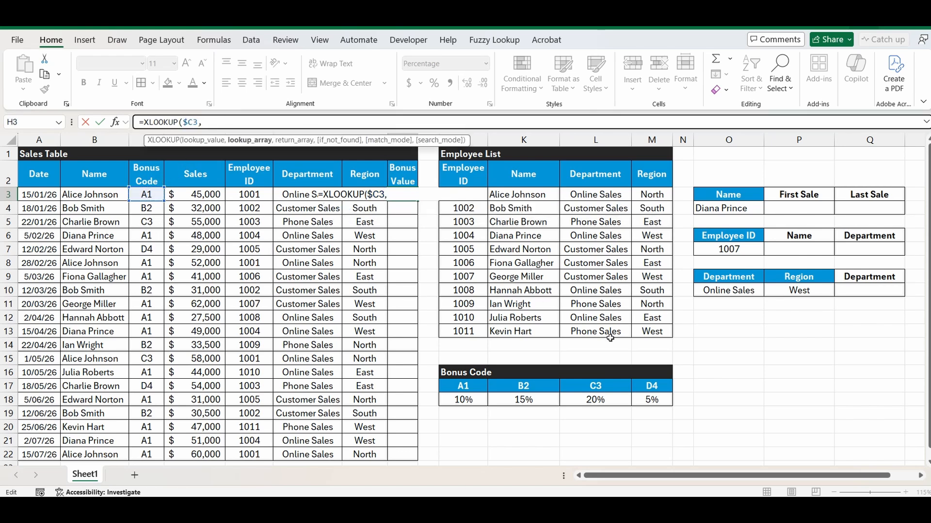
Step: Complete the XLOOKUP in H3 with lookup array $J$17:$M$17 and return array $J$18:$M$18 from the Bonus Code table
left_click(453, 386)
left_click_drag(522, 386, 651, 388)
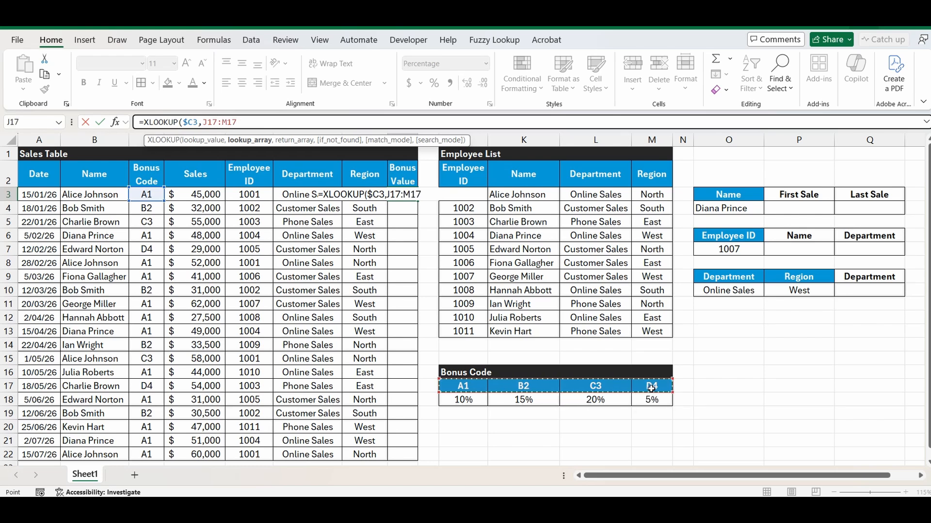
key("F4")
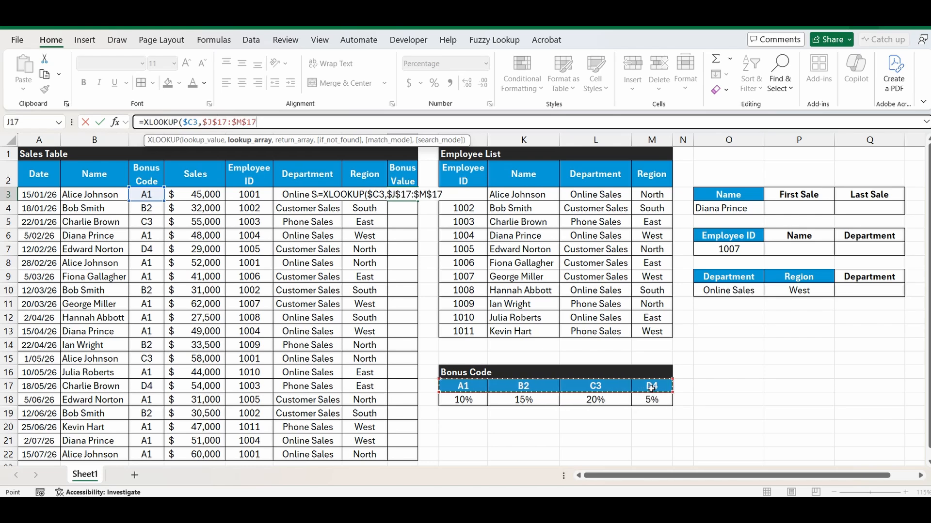
type(",")
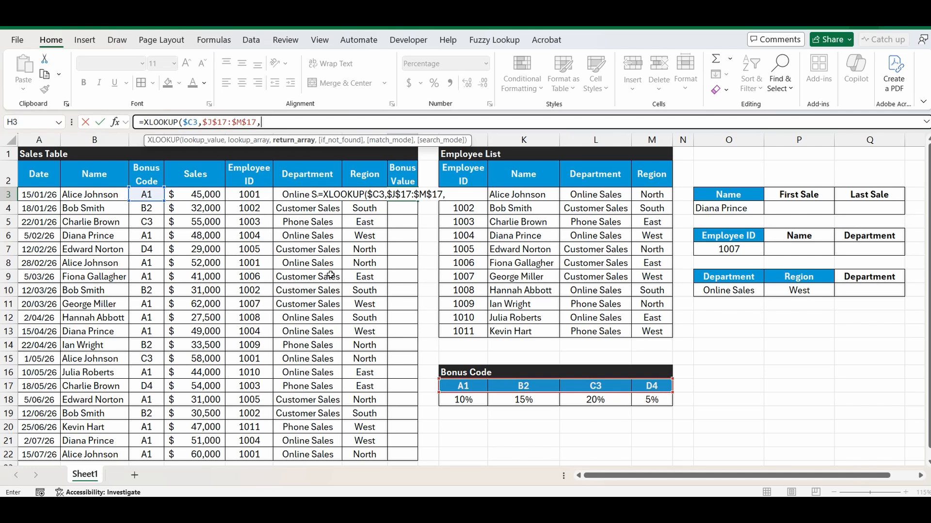
left_click_drag(459, 405, 641, 401)
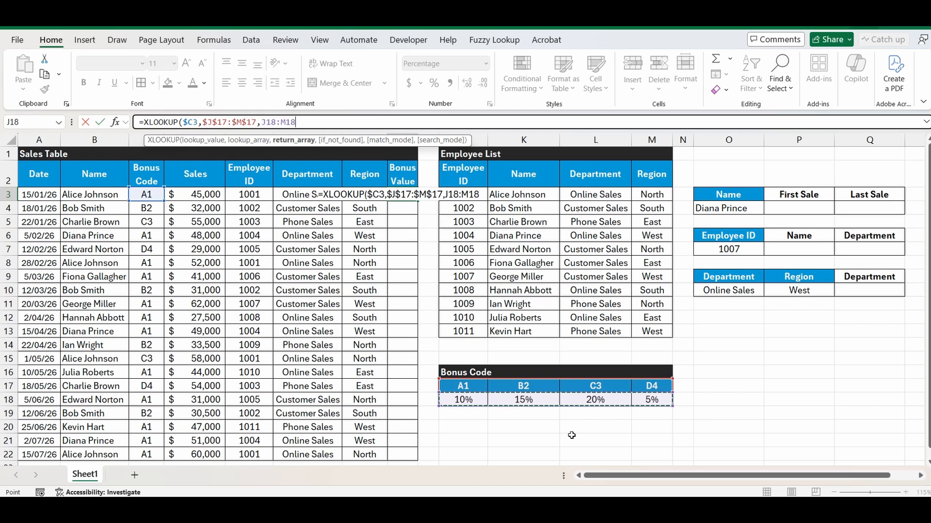
type(")")
key("Return")
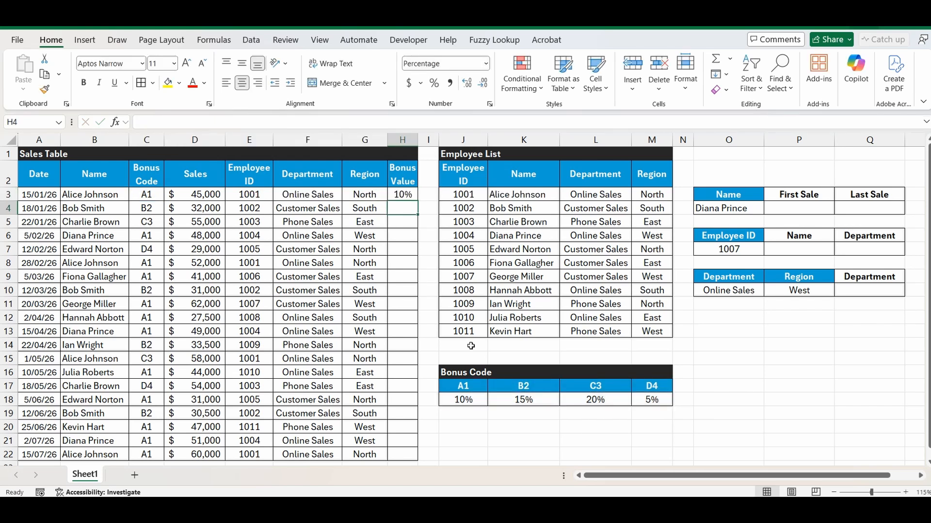
Step: Fill the XLOOKUP in H3 down the Bonus Value column to row 22
left_click(143, 194)
left_click(405, 194)
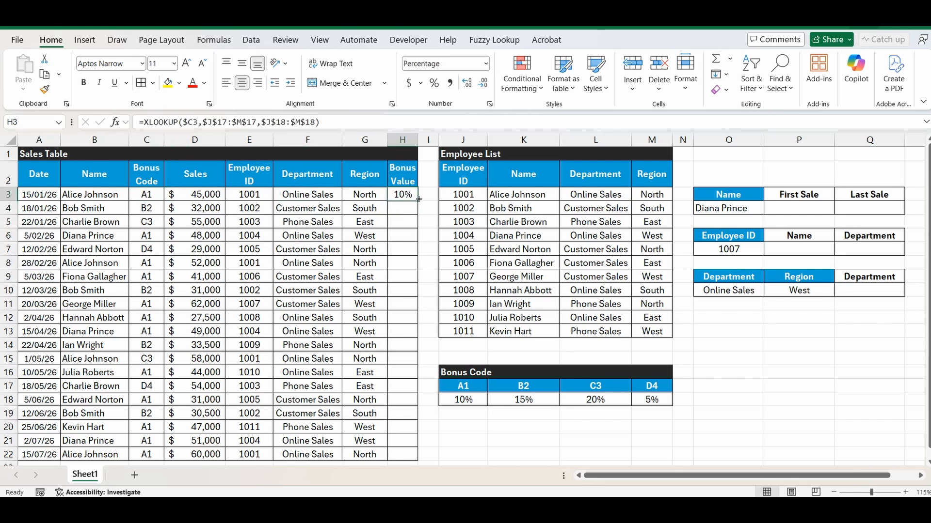
double_click(417, 200)
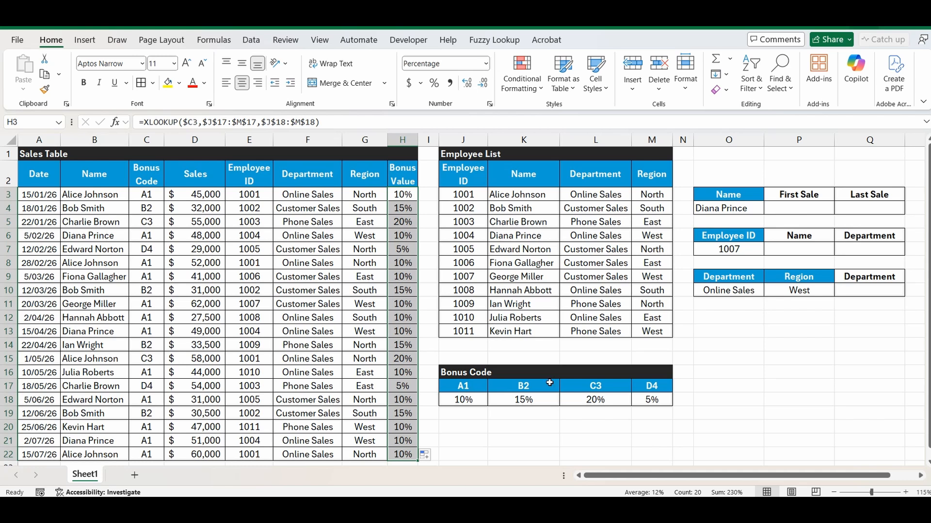
left_click(737, 358)
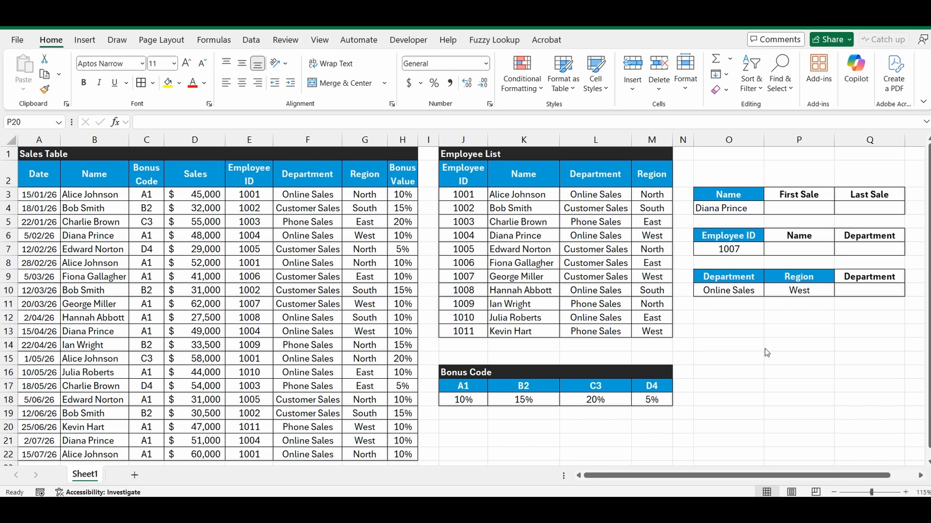
left_click(809, 368)
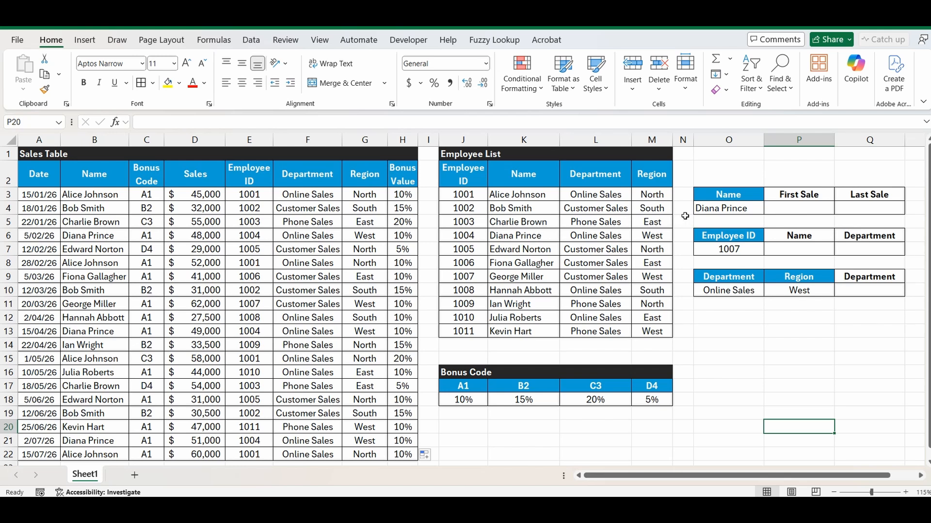
Step: Examine the Sales Table entries for the employee named in O4 and compare their sale dates
left_click(711, 210)
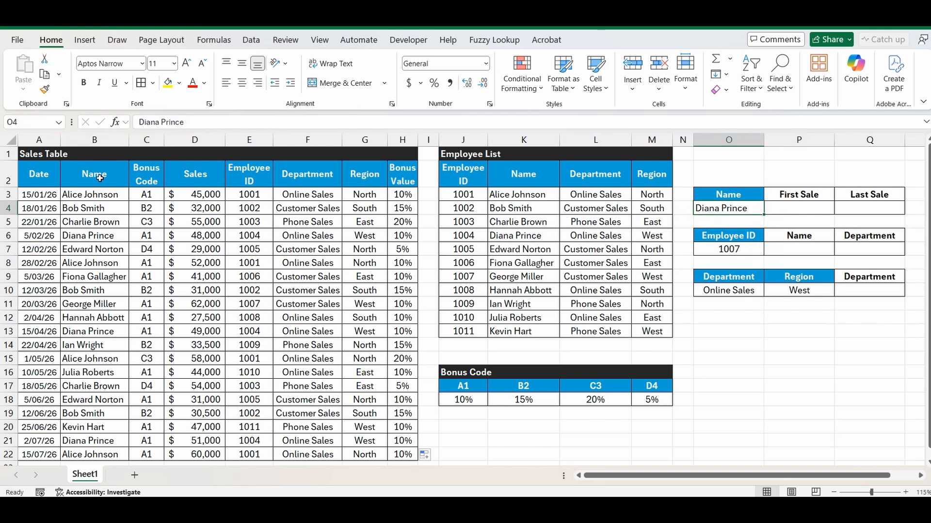
left_click(104, 235)
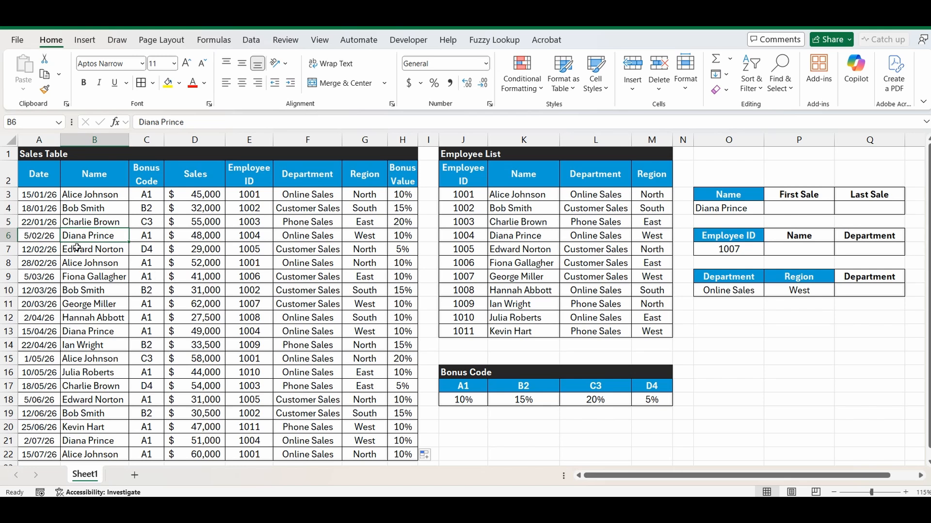
left_click(49, 236)
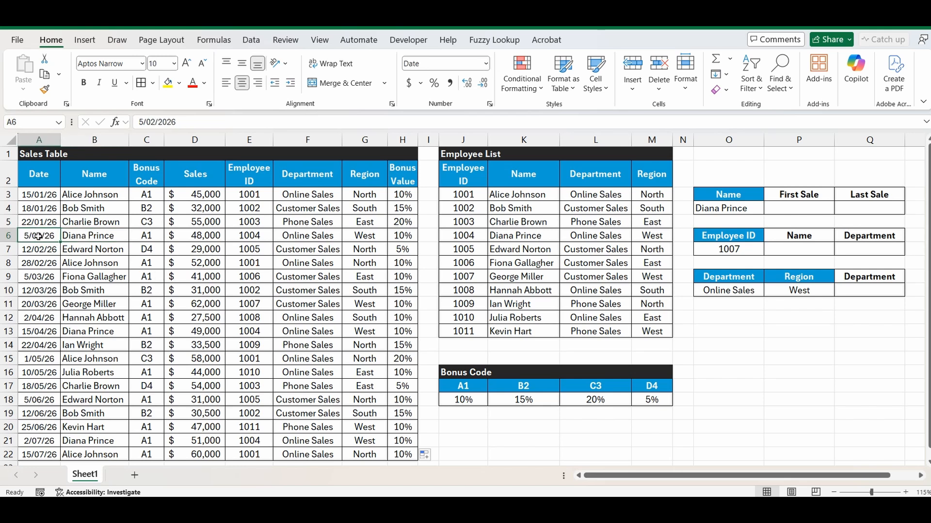
left_click(95, 331)
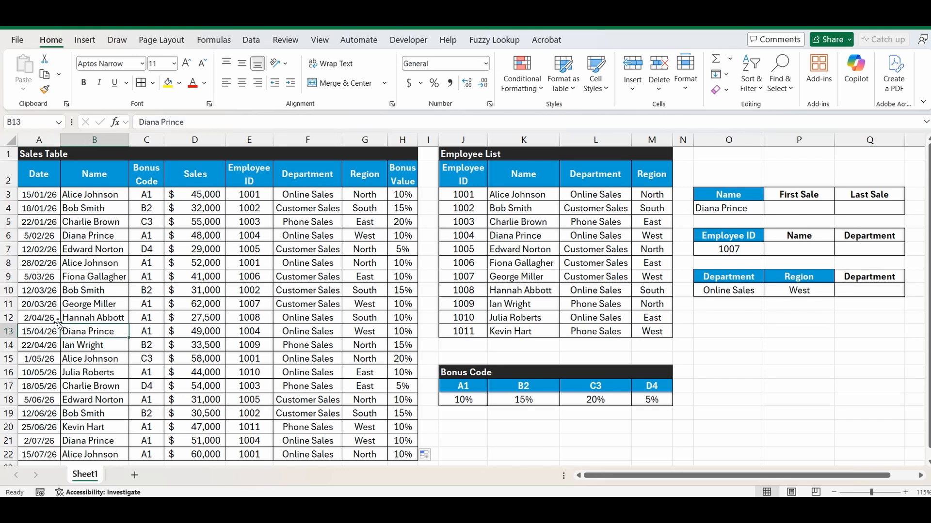
left_click(44, 328)
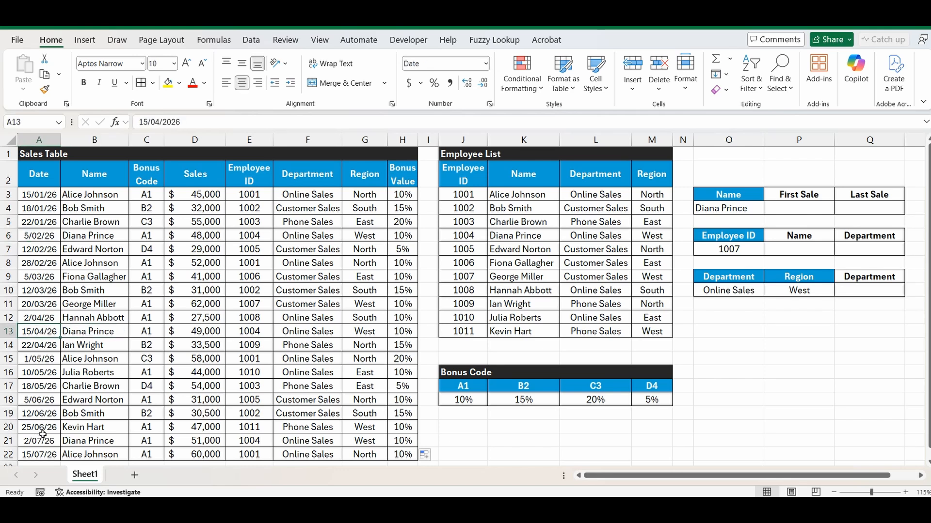
left_click(87, 334)
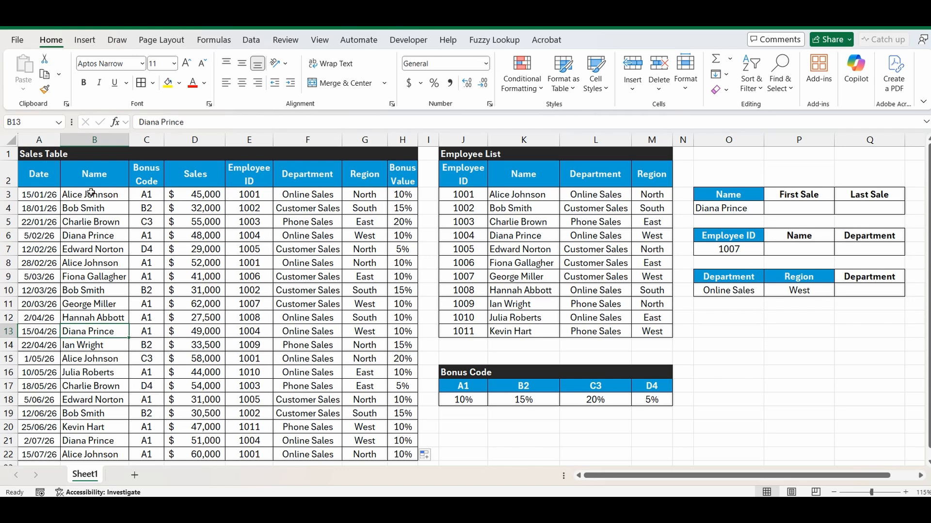
left_click(38, 237)
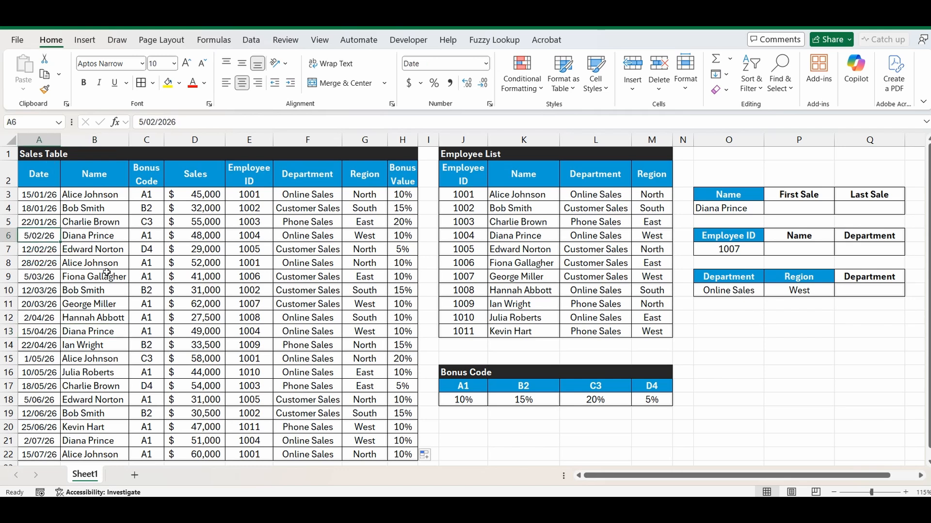
Step: Start an XLOOKUP in the First Sale cell, P4, with the name in O4 as the lookup value
left_click(798, 212)
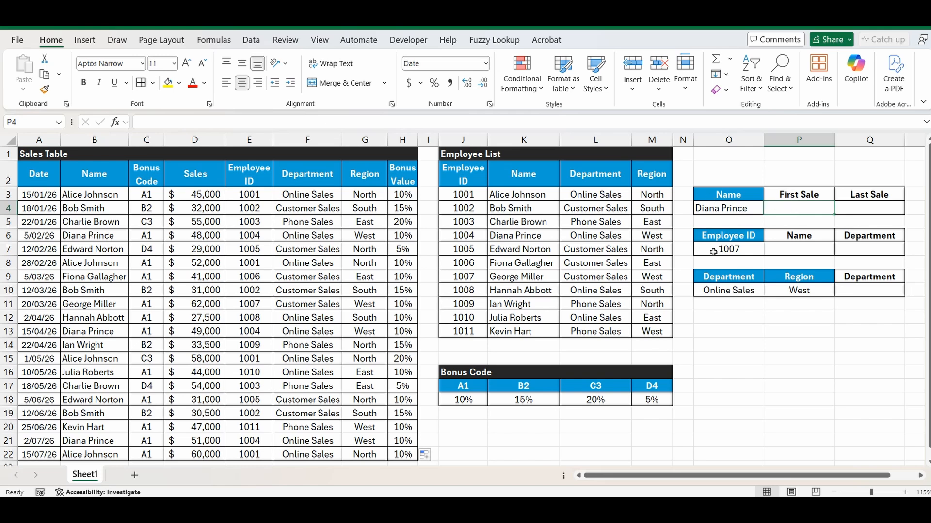
type("=xloo")
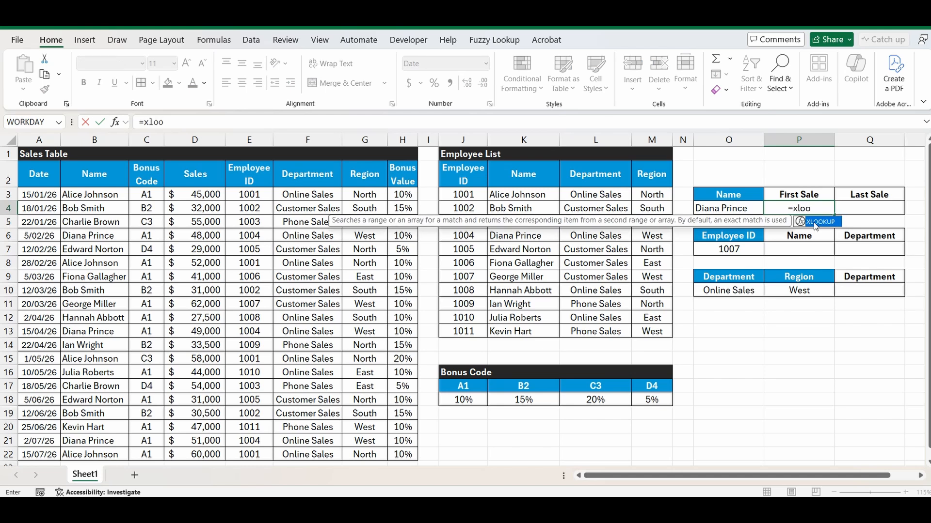
type("kup(")
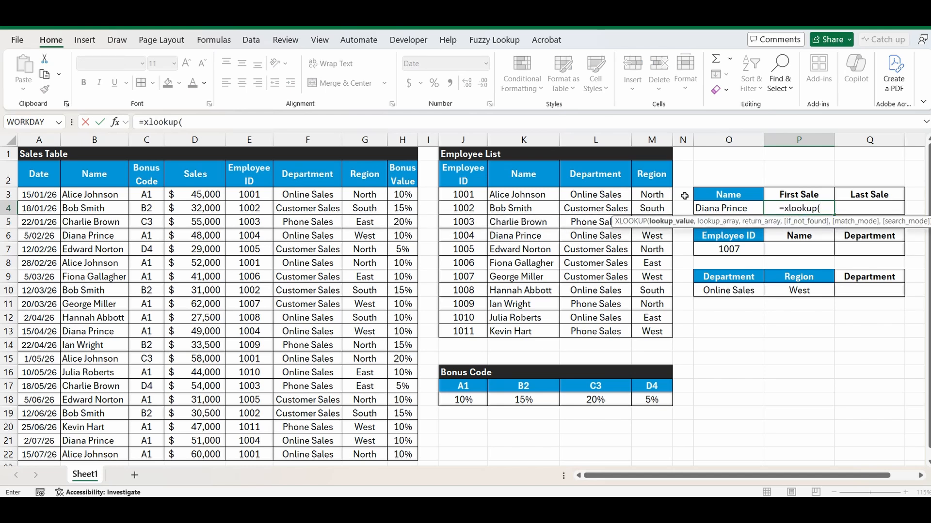
left_click(729, 207)
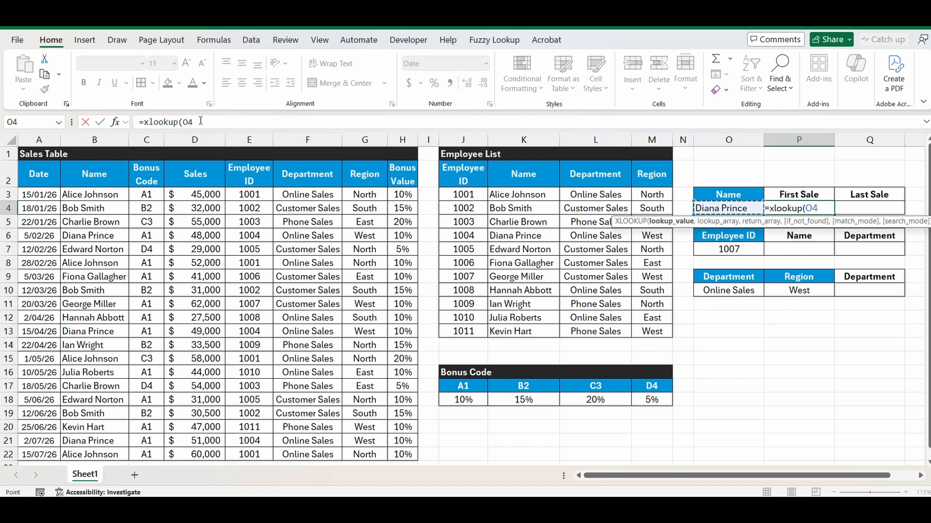
type(",")
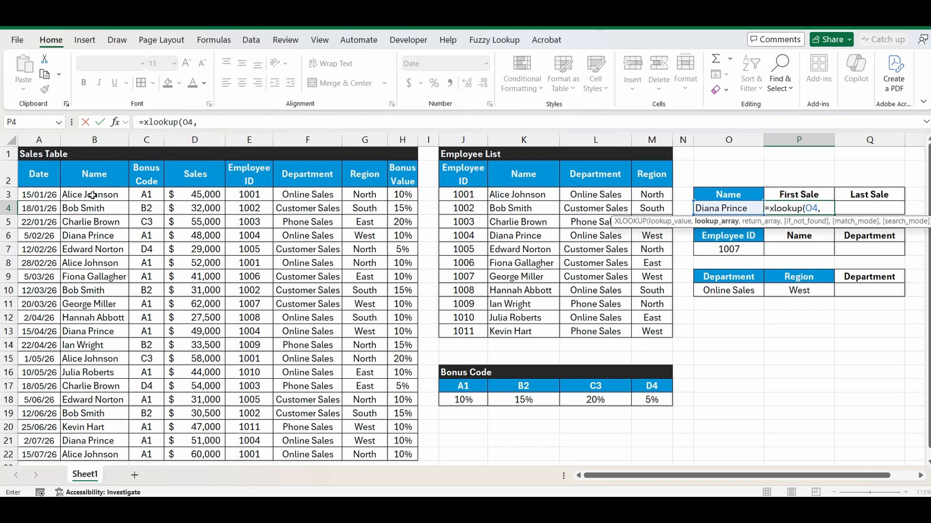
Step: Complete the XLOOKUP in P4 with lookup array B3:B22 and return array A3:A22, and check it against the employee's earliest sale date
left_click_drag(93, 195, 104, 417)
scroll(157, 360, "up", 1)
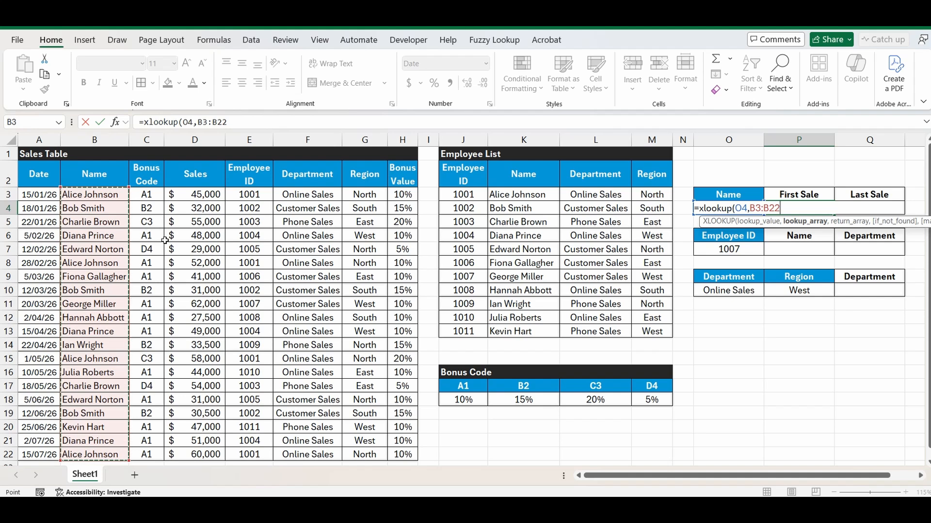
type(",")
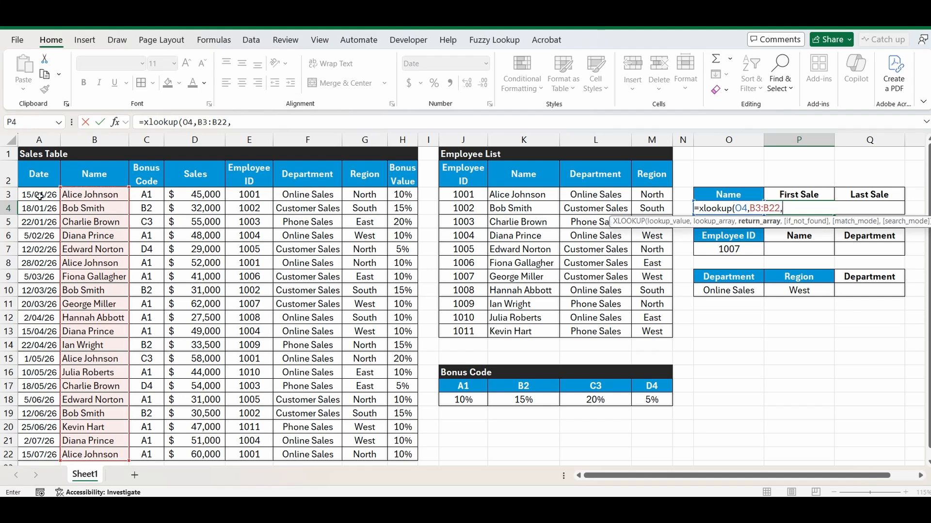
left_click_drag(40, 197, 23, 451)
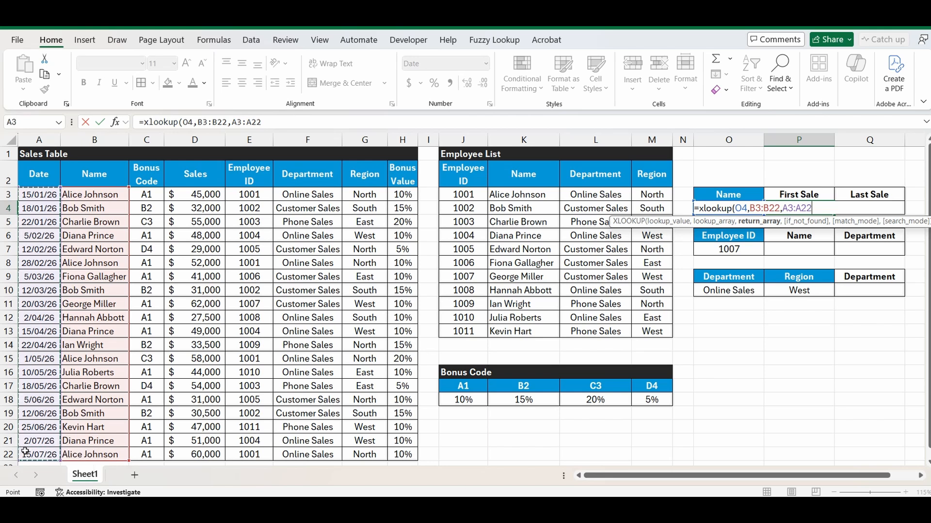
type(")")
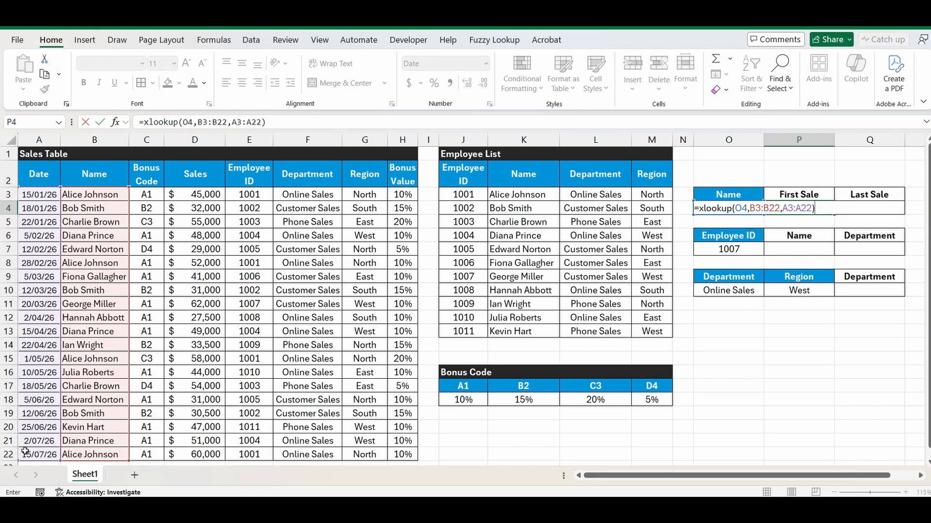
key("Return")
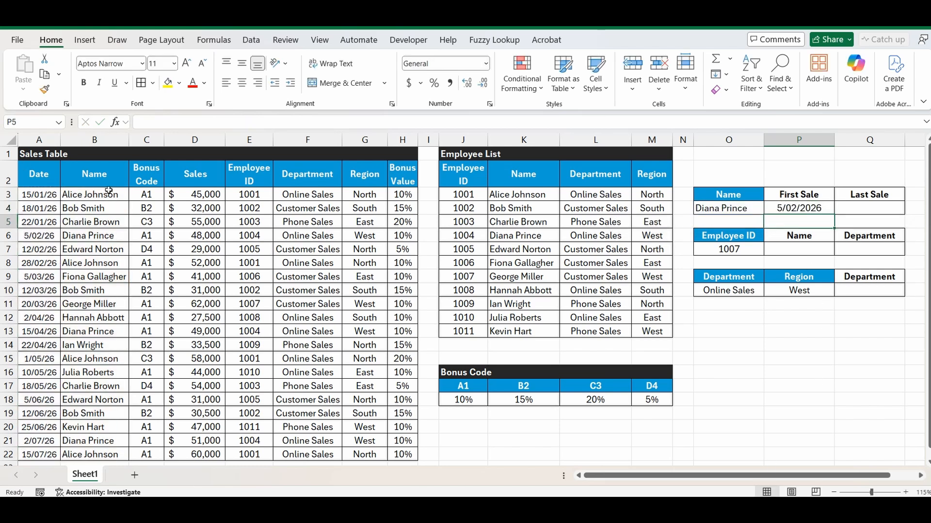
left_click(22, 236)
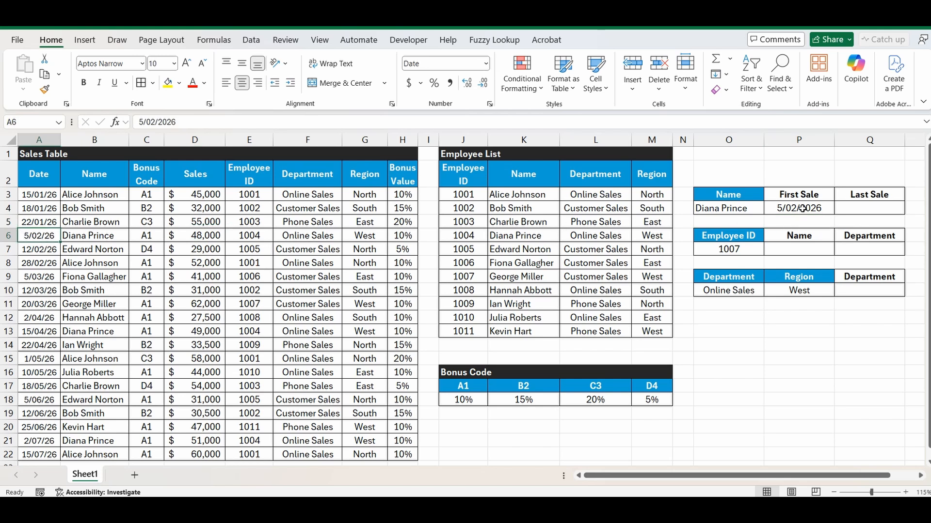
left_click(781, 209)
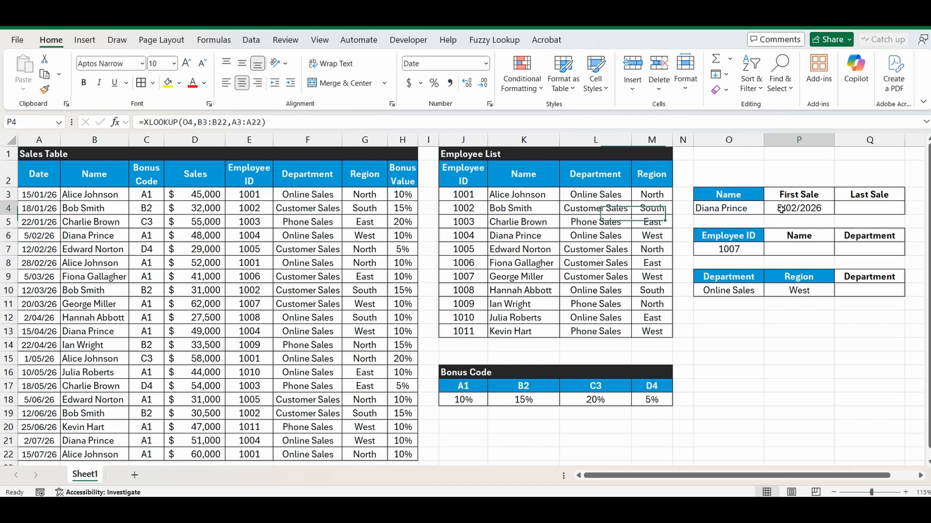
Step: Start an XLOOKUP in the Last Sale cell, Q4, with the name in O4 as the lookup value
left_click(858, 210)
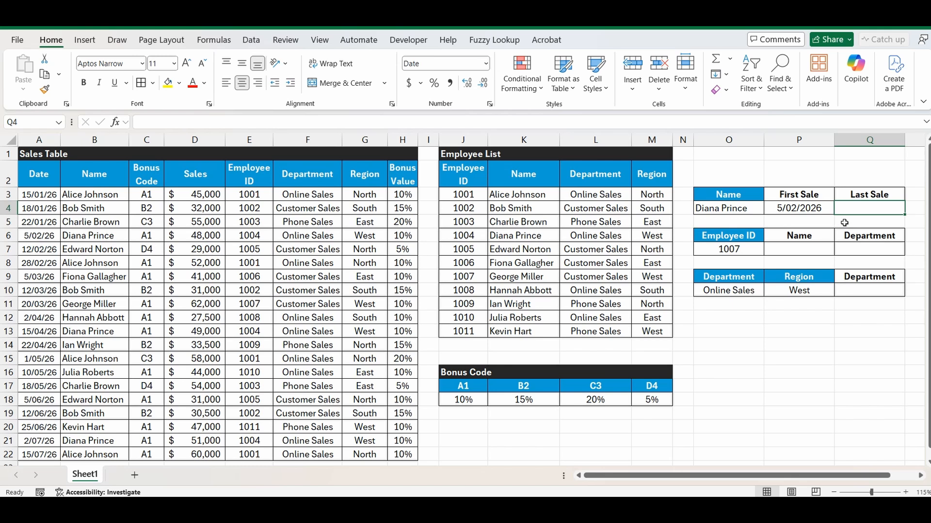
type("=xlo")
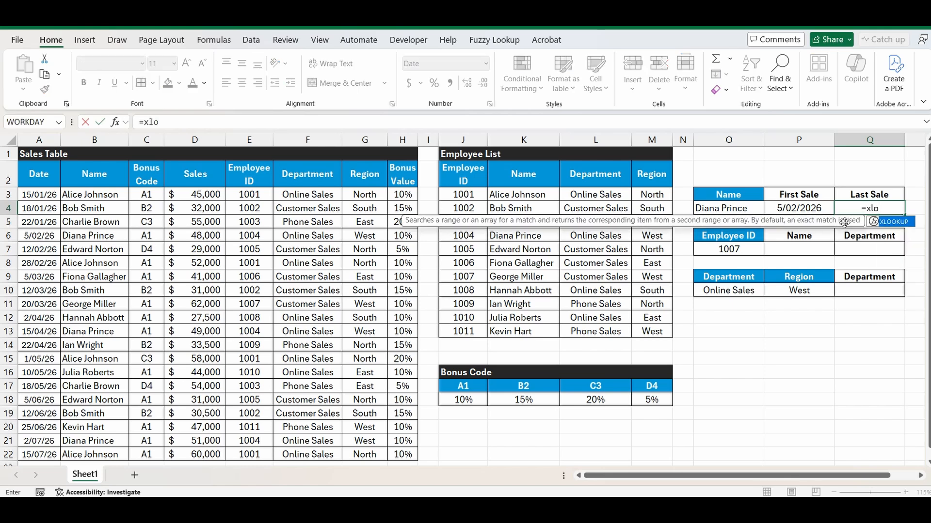
type("okup(")
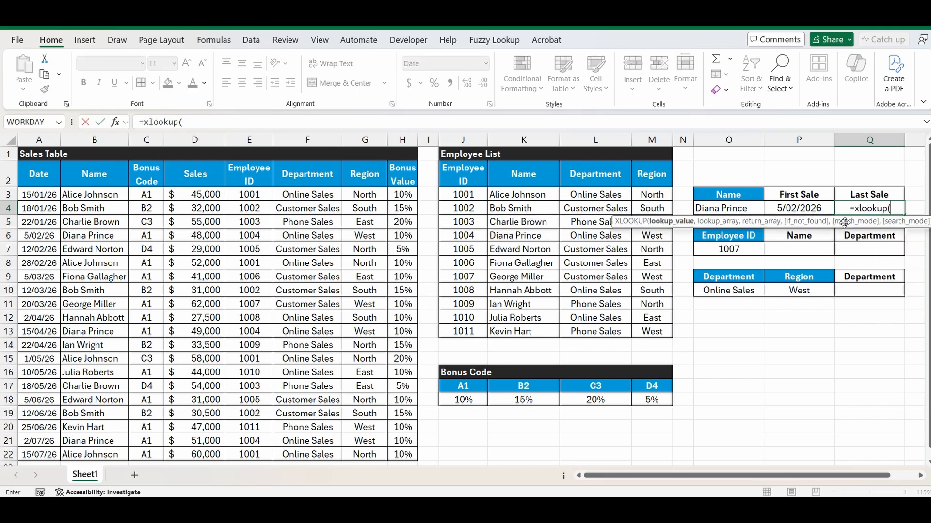
left_click(745, 209)
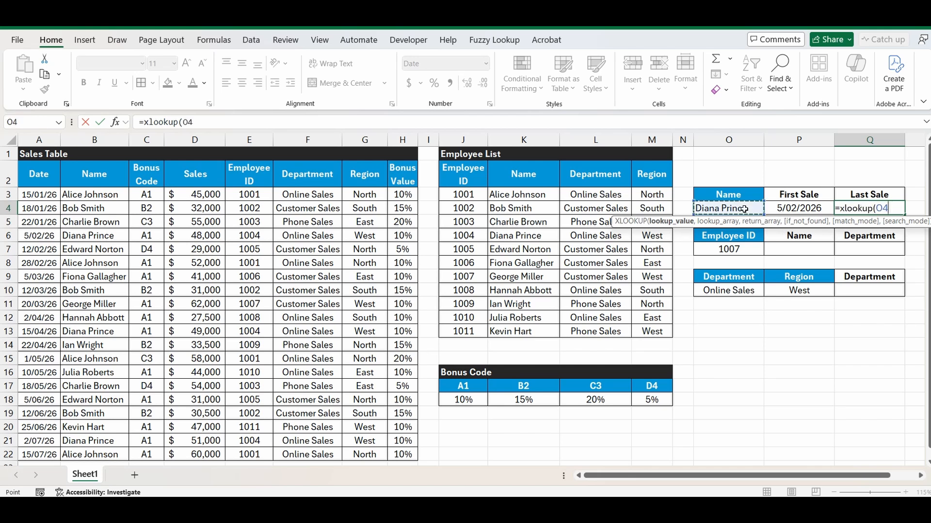
type(",")
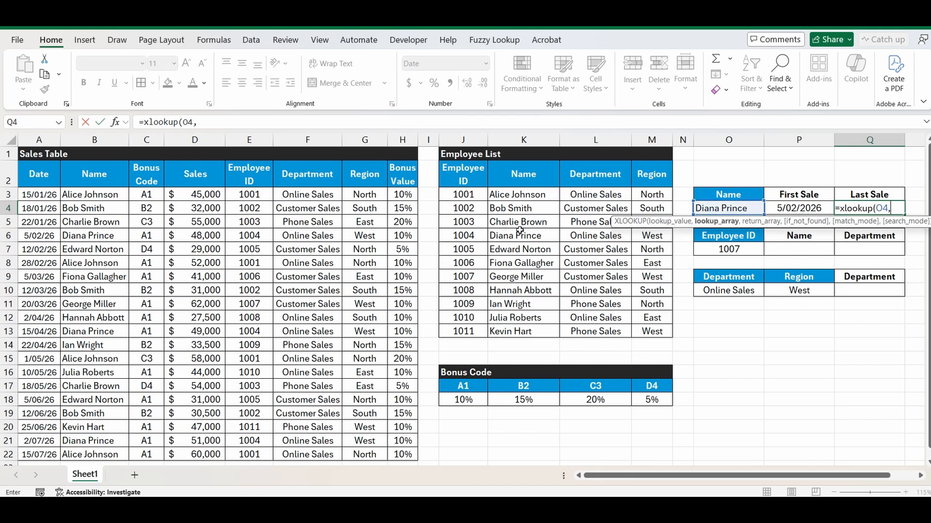
Step: Give the XLOOKUP in Q4 the lookup array B3:B22 and the return array A3:A22 from the Sales Table
left_click(91, 196)
left_click_drag(91, 196, 90, 454)
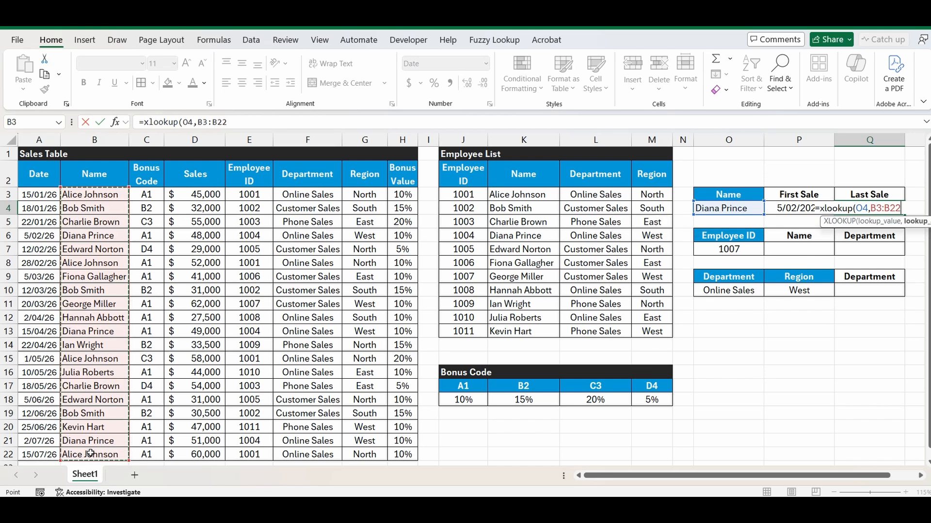
type(",")
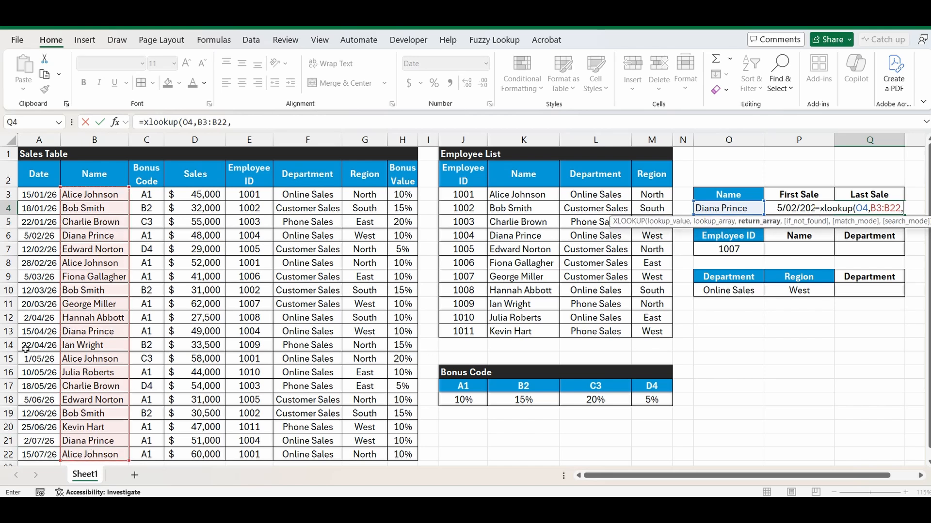
left_click_drag(39, 195, 31, 453)
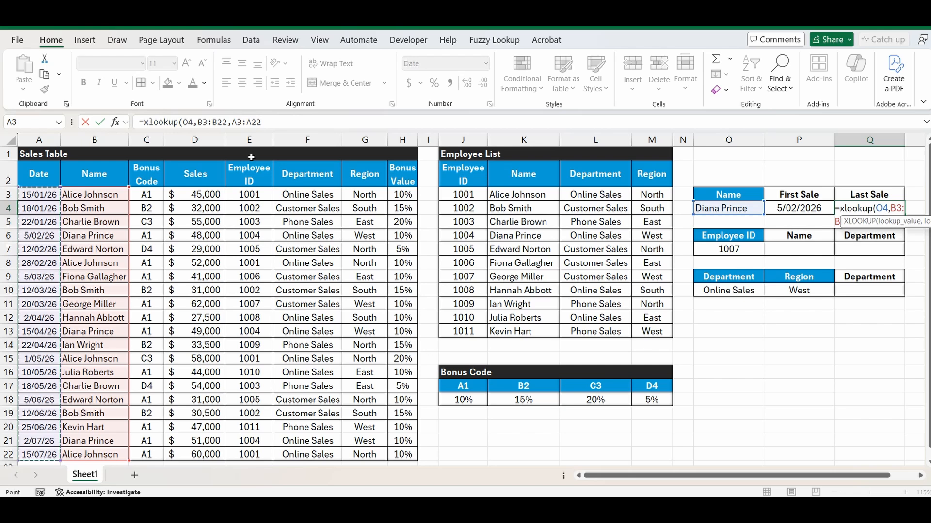
Step: Leave the if_not_found and match_mode arguments empty, set search_mode to 1 (first-to-last), and enter the formula in Q4
type(",")
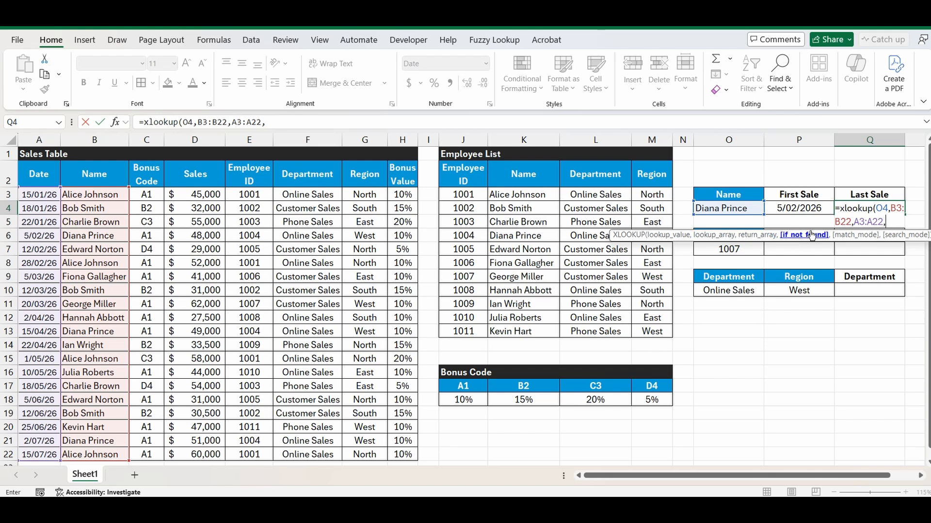
type(",")
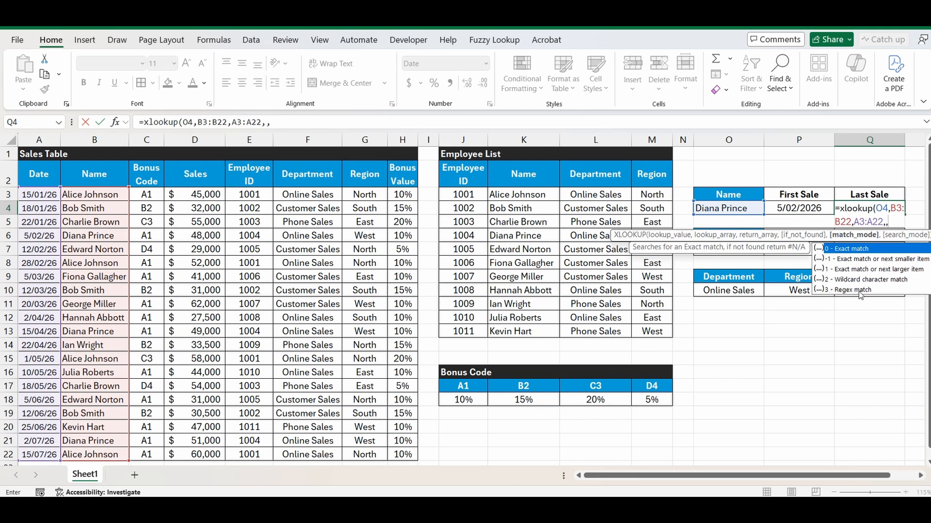
type(",")
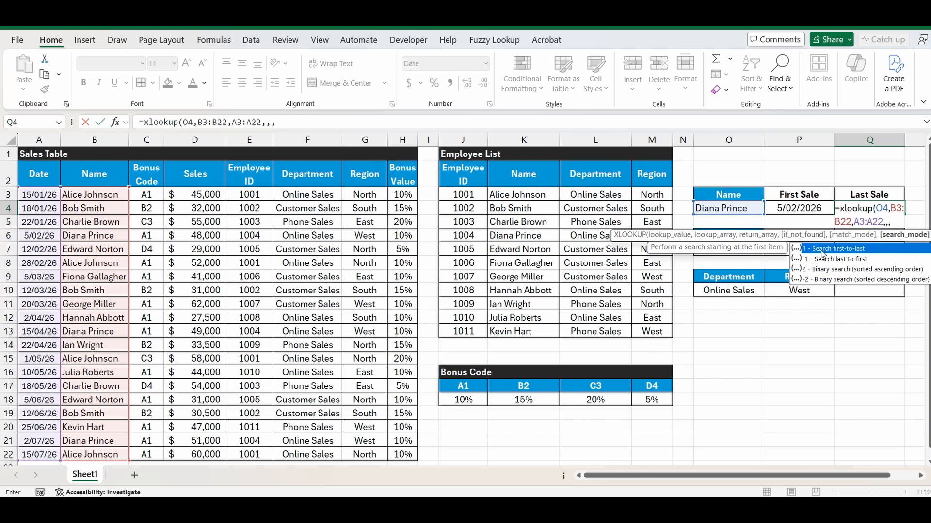
type("1")
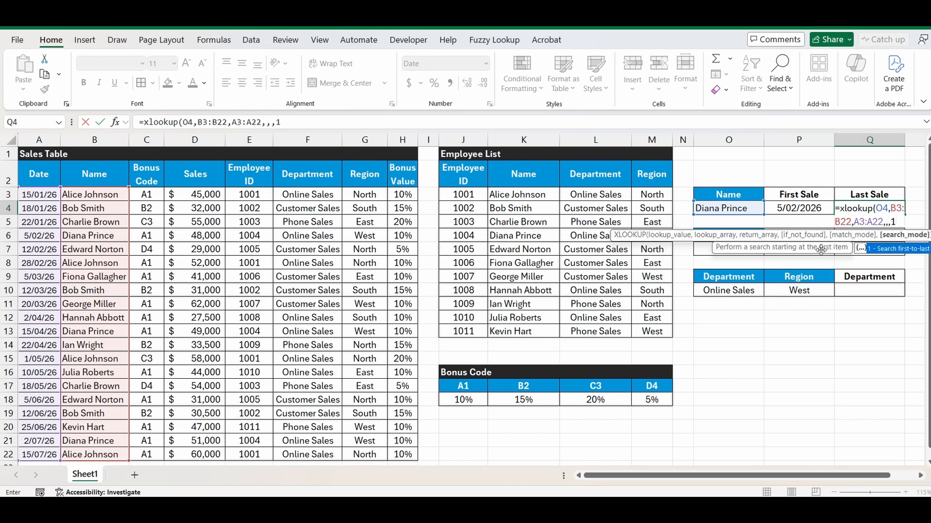
key("Return")
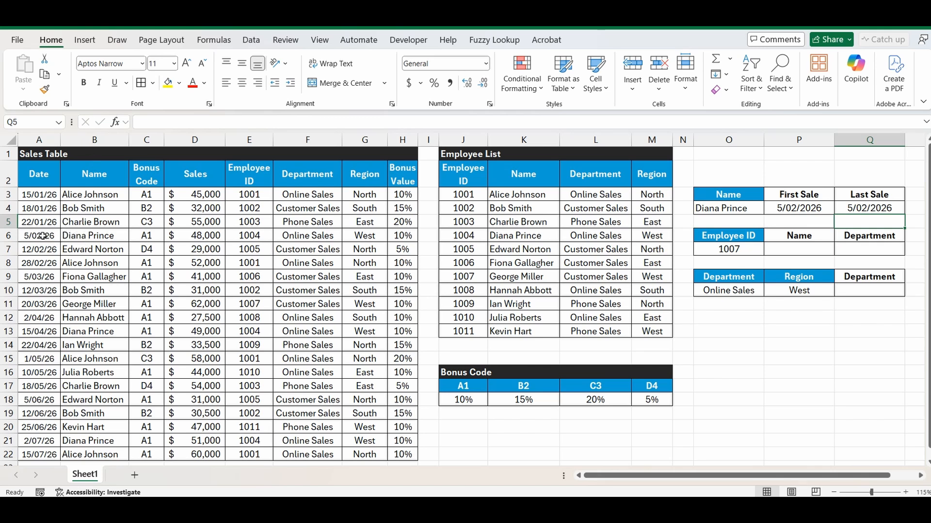
Step: Change the search_mode of the XLOOKUP in Q4 to -1 (last-to-first) so it returns the employee's last sale date
left_click(872, 207)
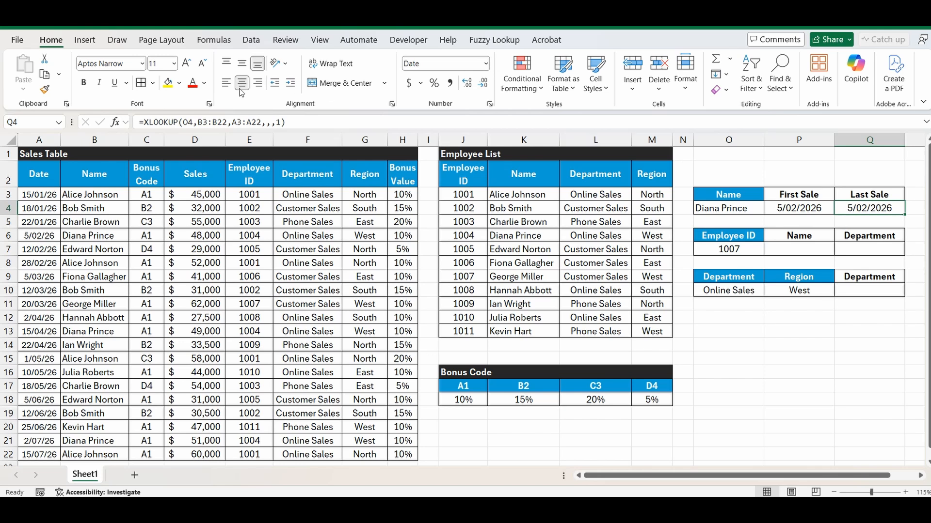
left_click(281, 121)
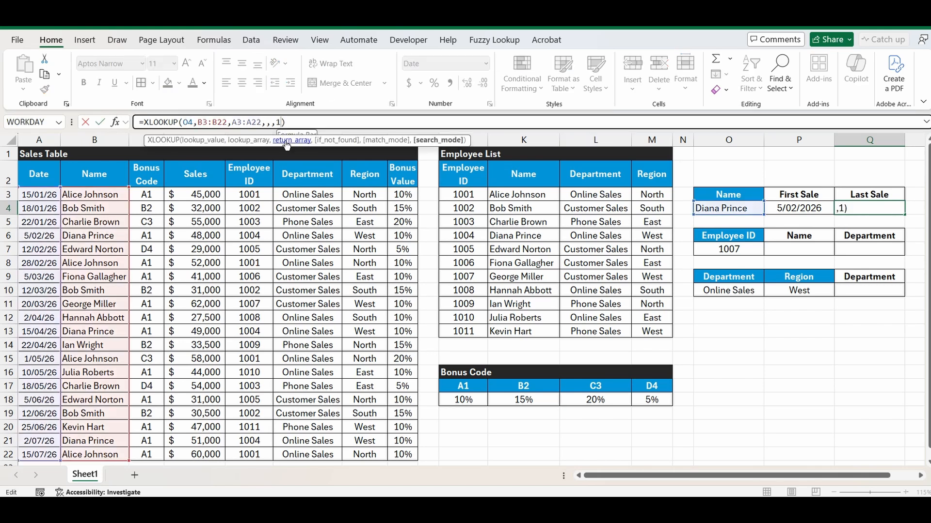
key("BackSpace")
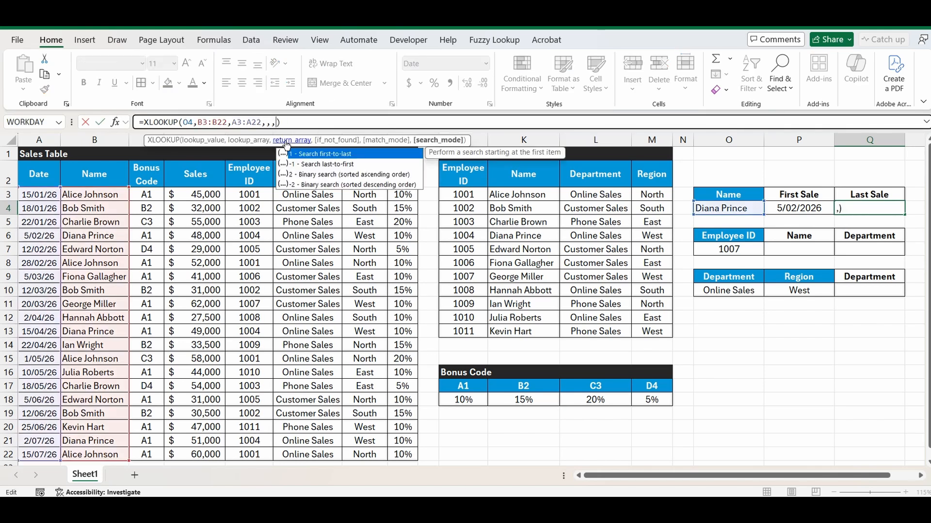
type("-1")
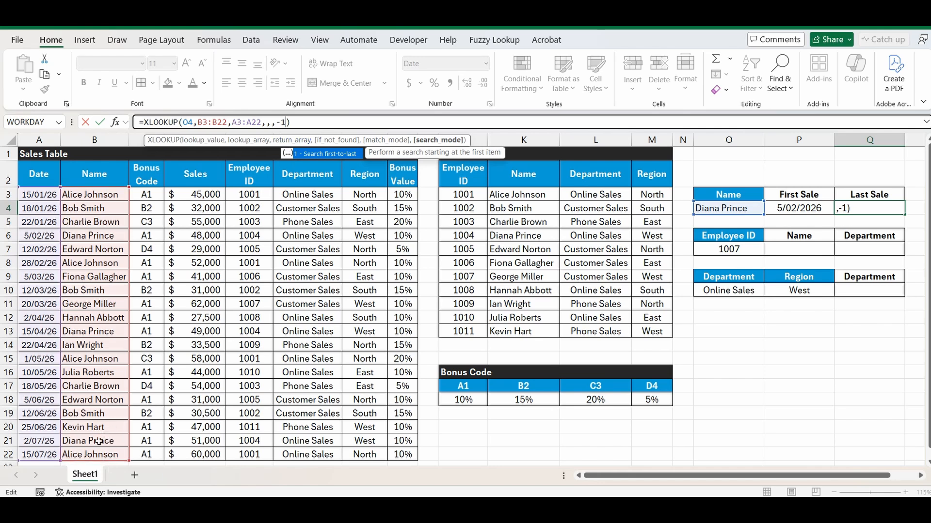
key("Return")
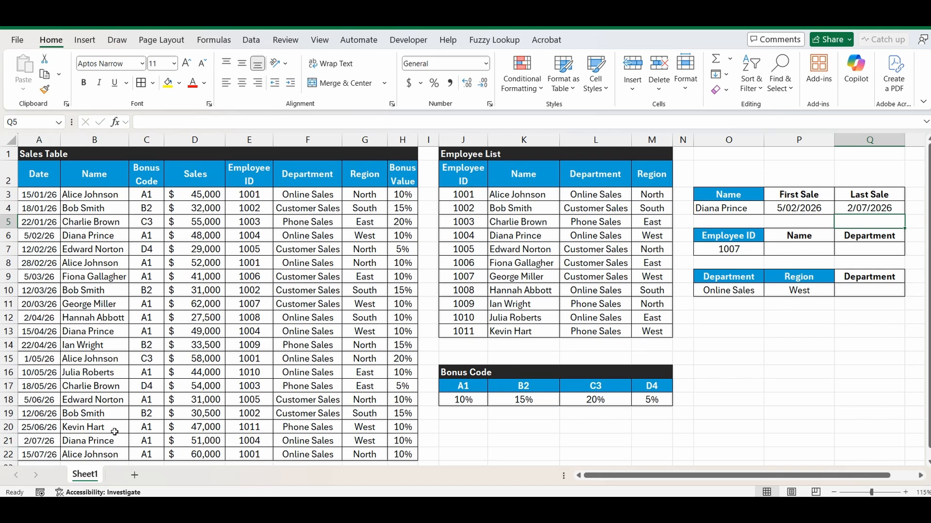
left_click(871, 207)
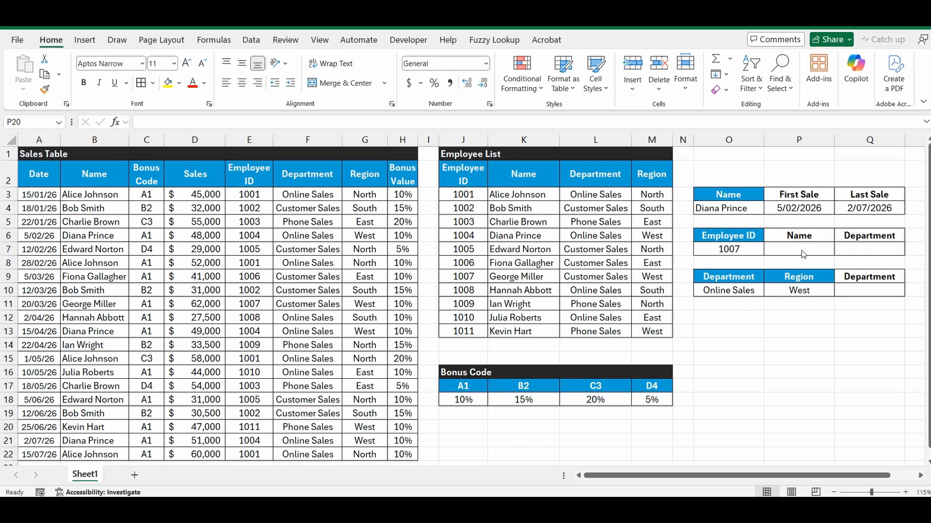
Step: Start a VLOOKUP in the Name cell, P7, with the Employee ID in O7 as the lookup value
left_click(787, 248)
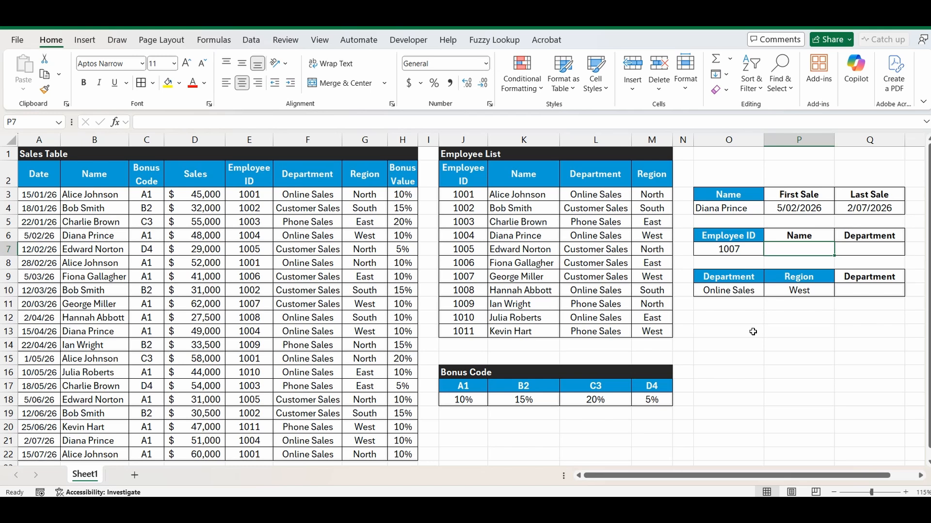
type("=vl")
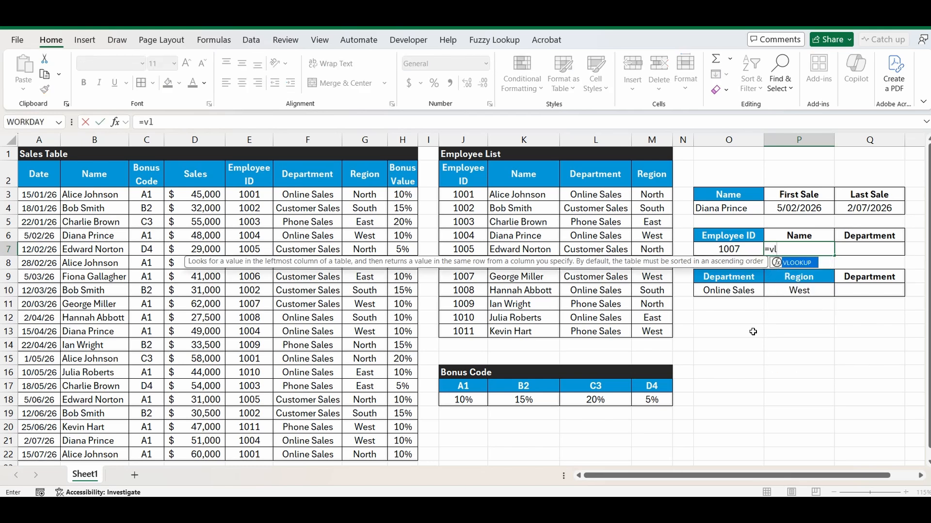
type("ookup(")
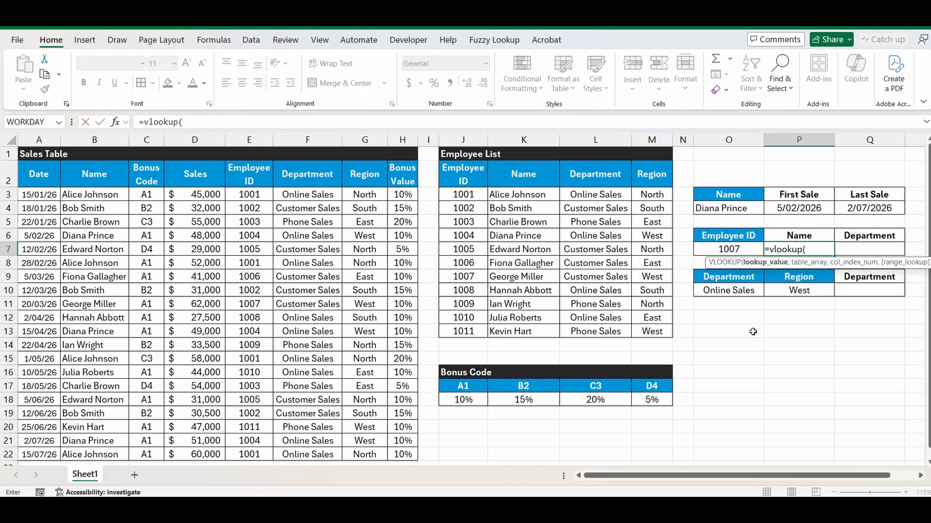
left_click(736, 248)
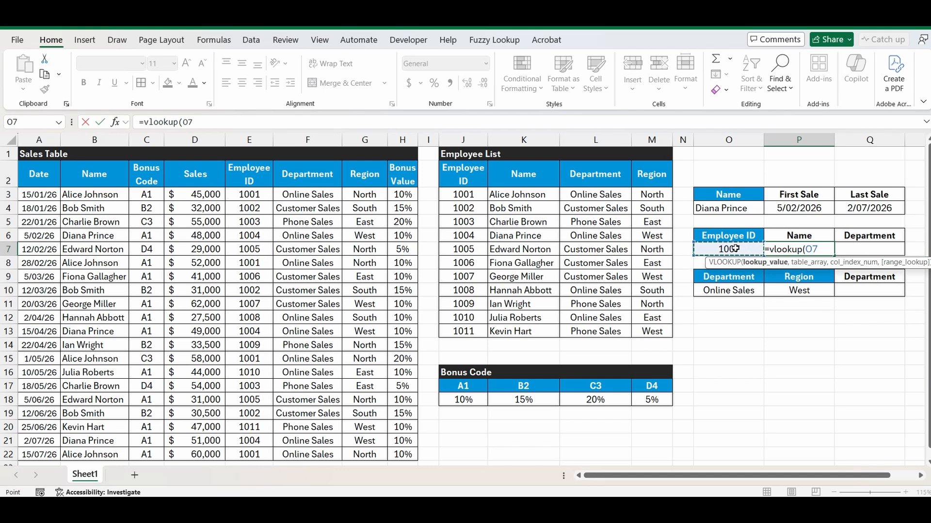
type(",")
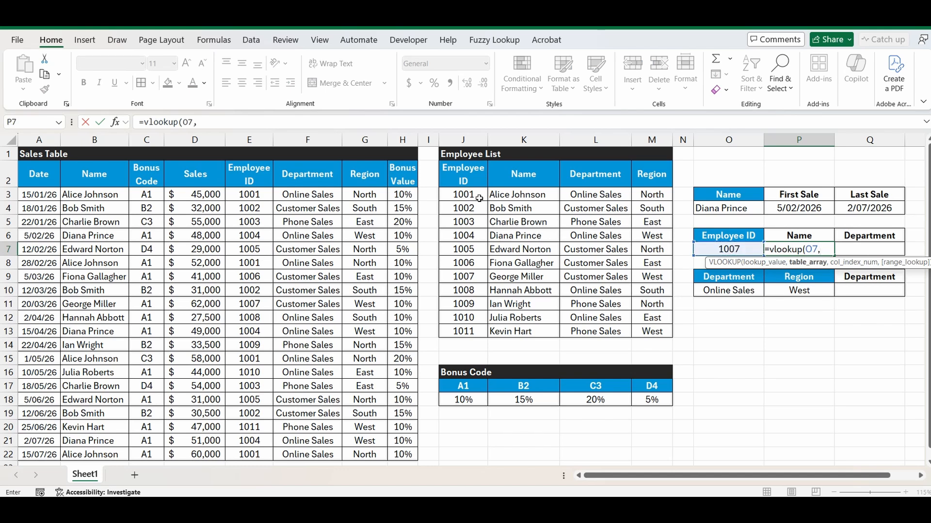
Step: Complete the VLOOKUP in P7 with table array J2:M13, column index 2 and range_lookup 0
left_click_drag(458, 177, 650, 334)
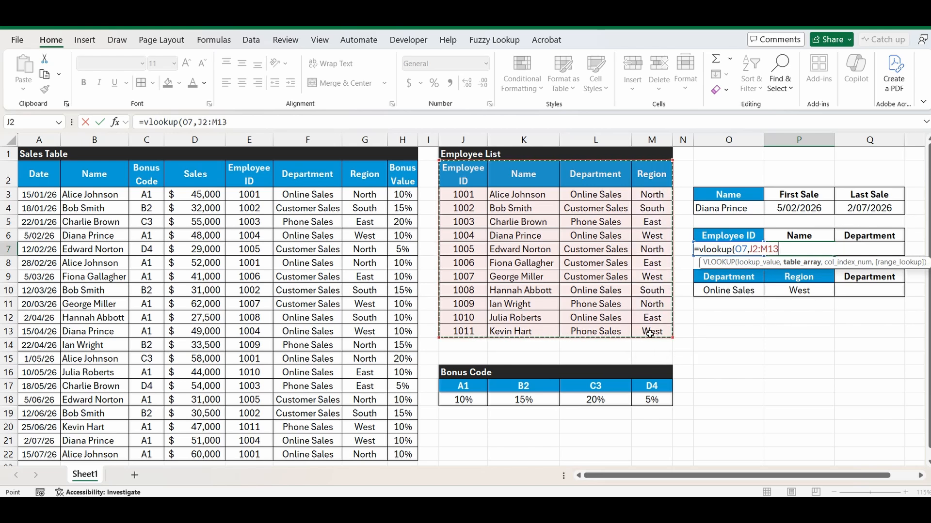
type(",")
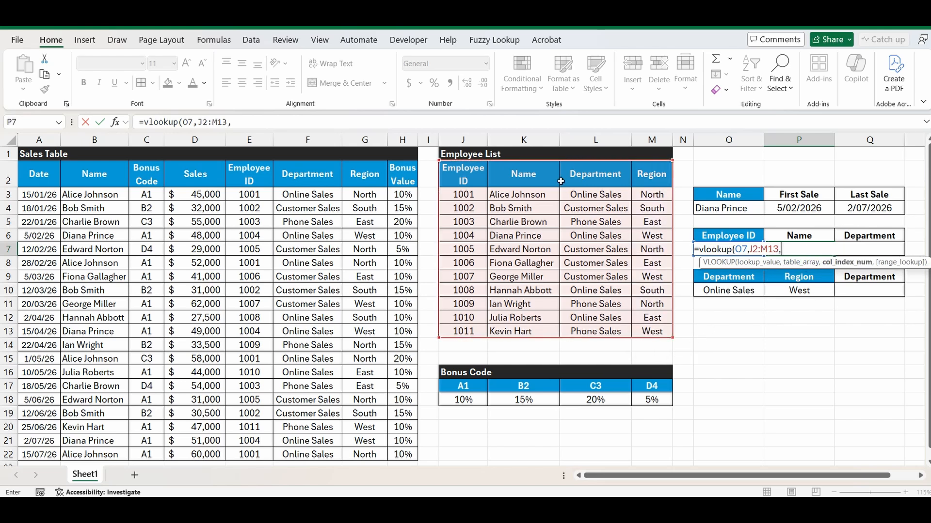
type("2,0)")
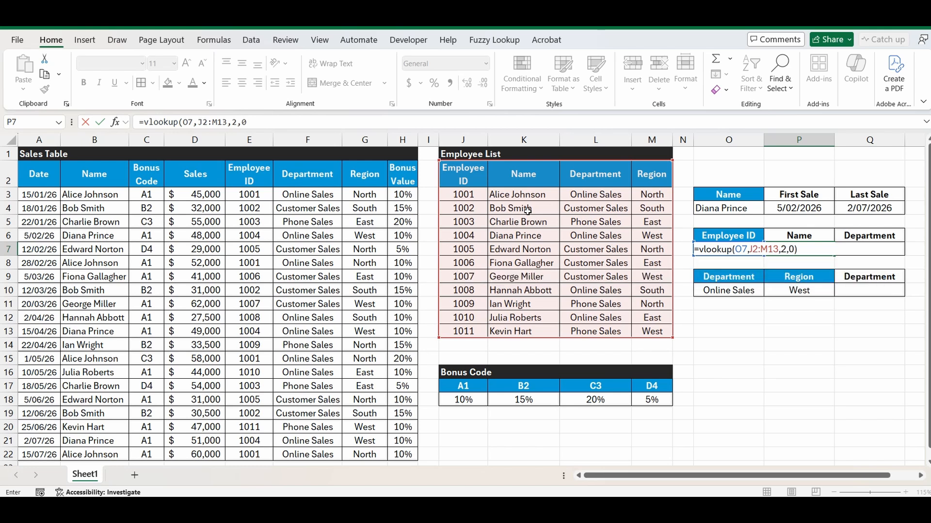
key("Return")
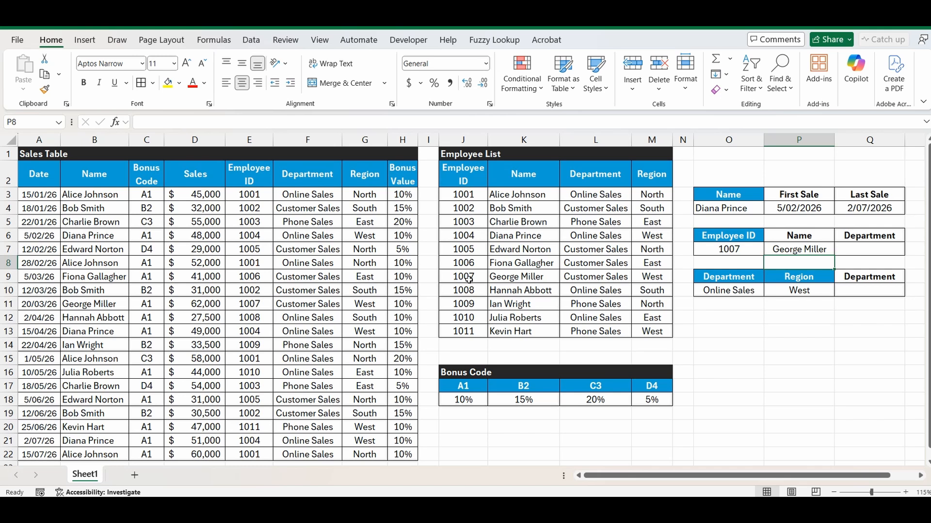
Step: Replace the Employee ID in O7 with an ID that is missing from the Employee List
left_click(722, 248)
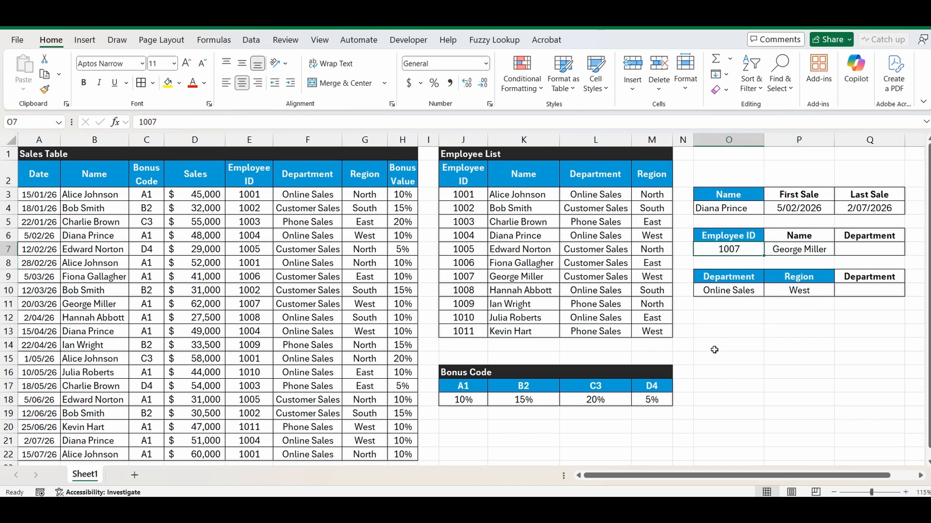
type("2001")
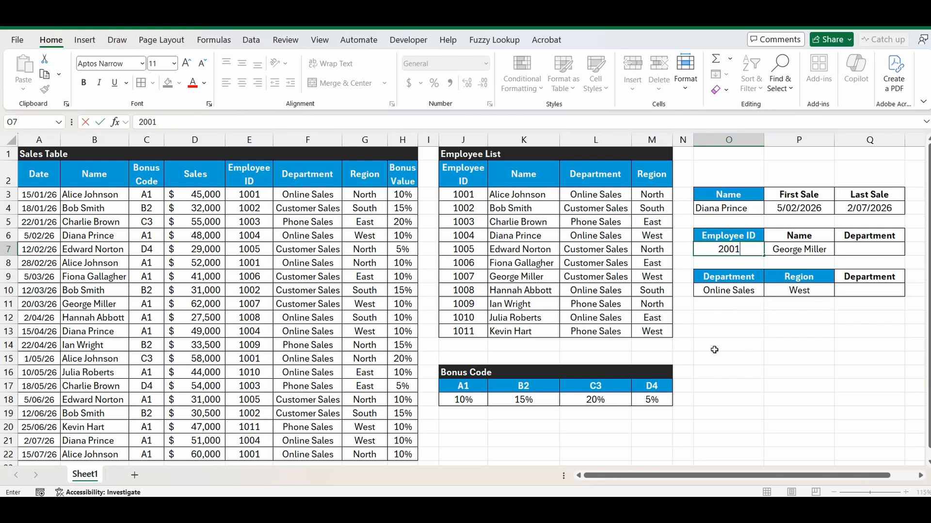
key("Return")
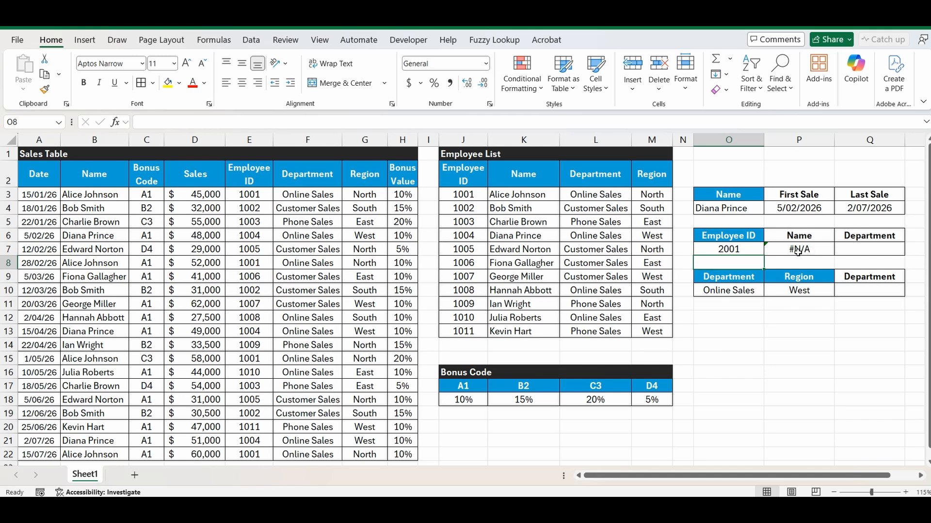
Step: Overwrite the VLOOKUP in P7 with a new XLOOKUP that uses the Employee ID in O7 as the lookup value
left_click(811, 252)
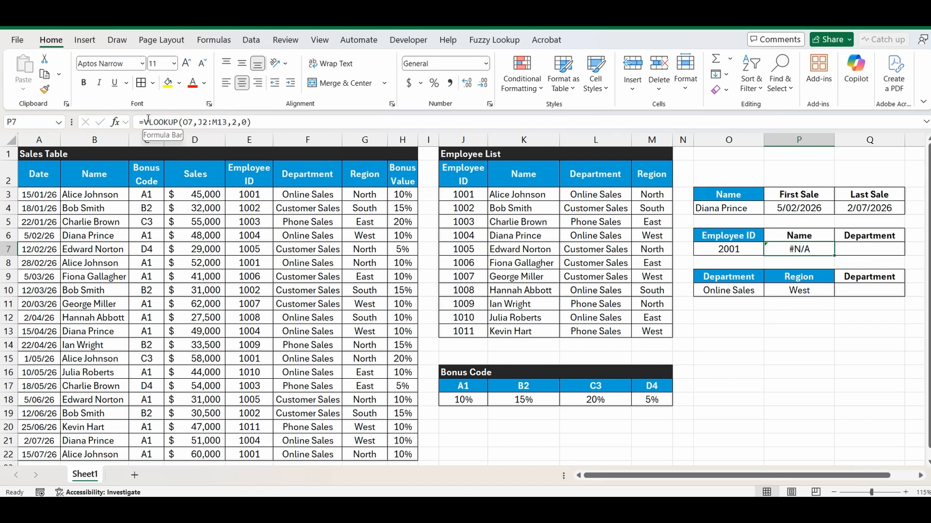
type("=xlookup")
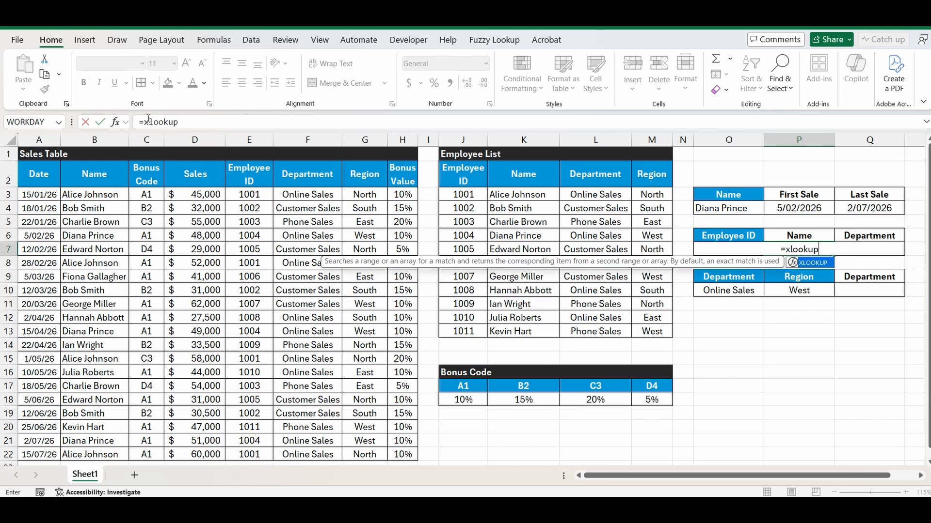
type("(")
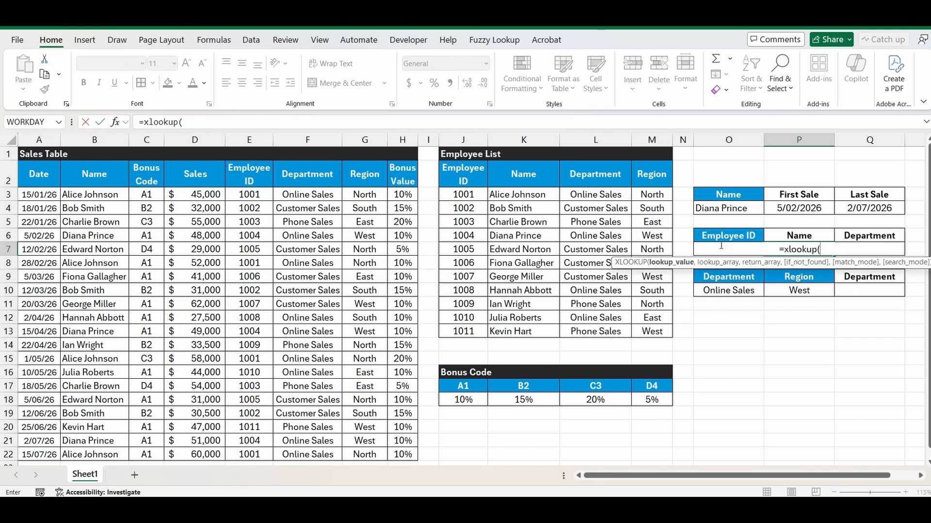
left_click(702, 237)
key("Down")
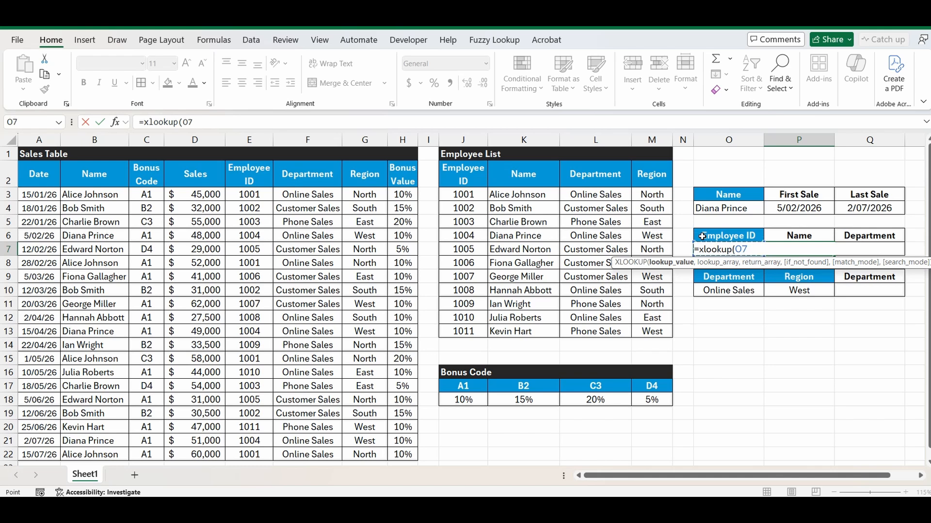
Step: Give the XLOOKUP in P7 the absolute lookup array $J$3:$J$13 and lock the lookup value's column as $O7
type(",")
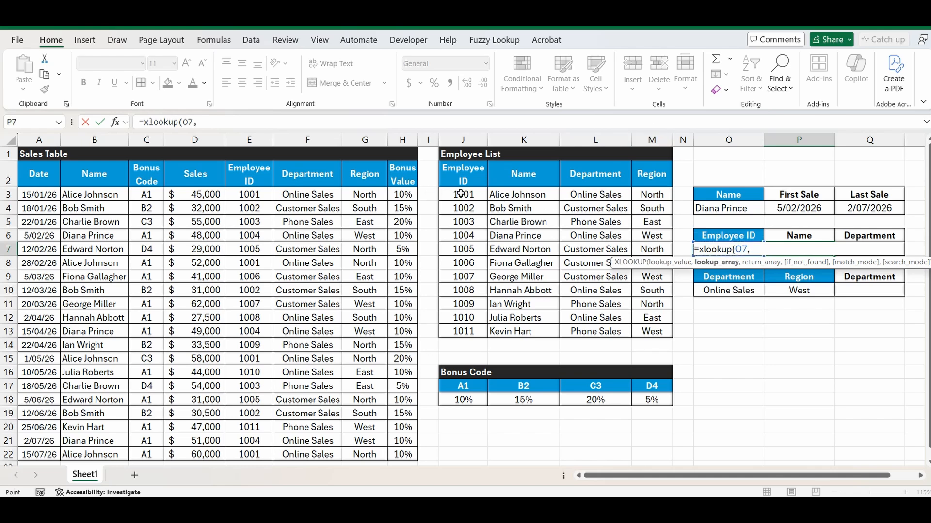
left_click_drag(461, 193, 481, 339)
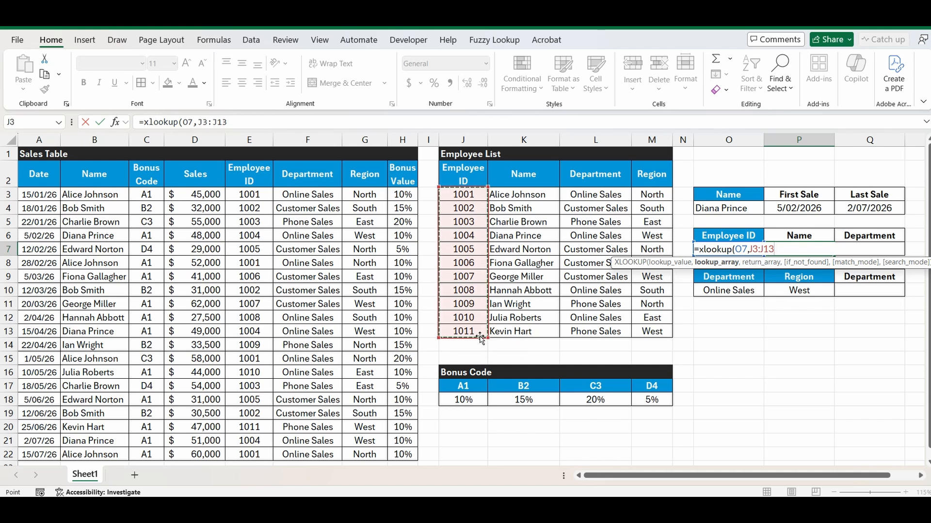
key("F4")
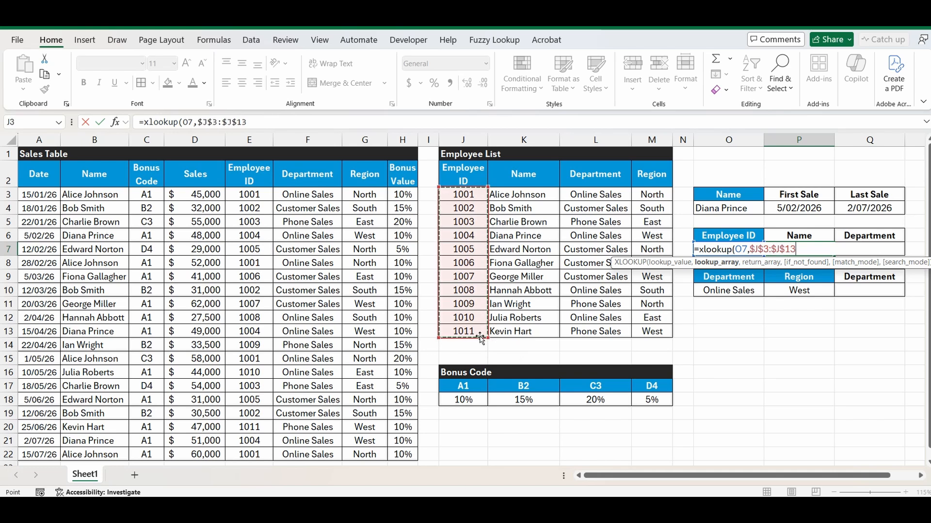
left_click(182, 122)
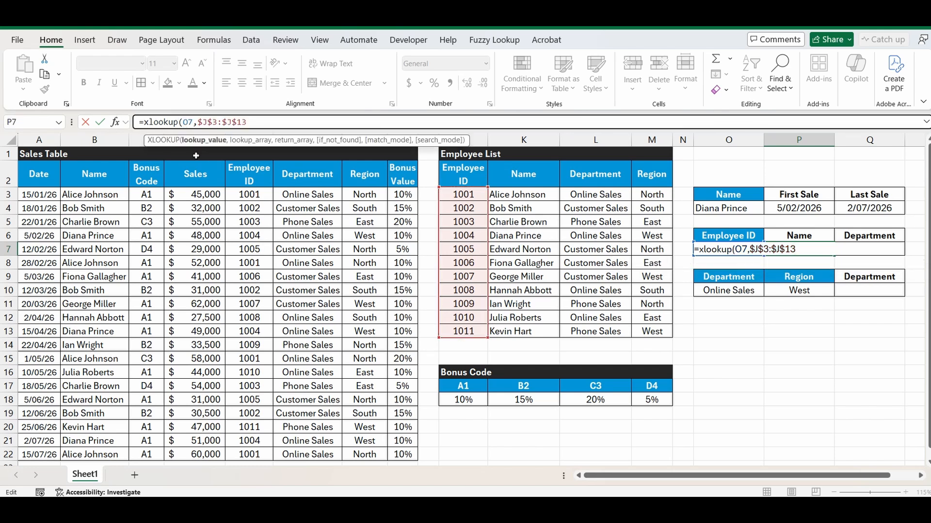
type("$")
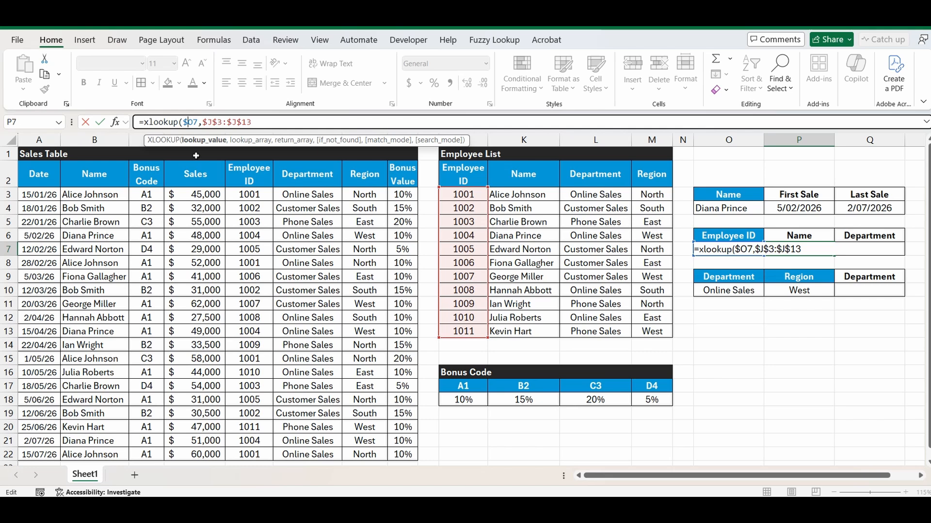
Step: Complete the XLOOKUP in P7 with return array K3:K13 and if_not_found text "Not Found", and check the result against the ID in O7
left_click(261, 122)
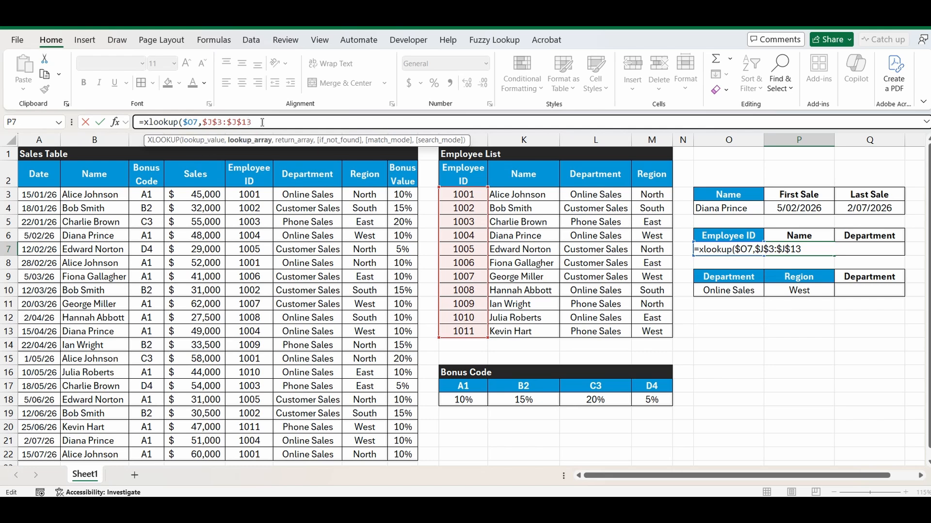
type(",")
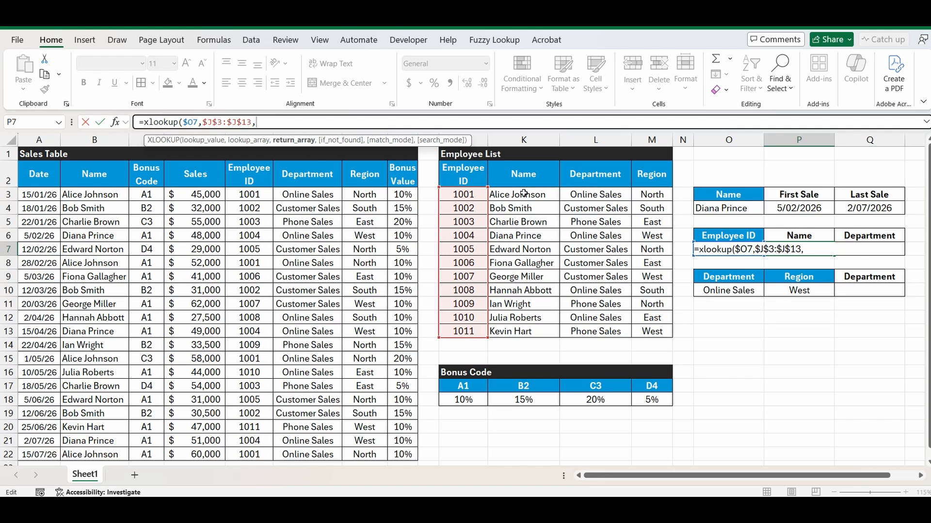
left_click_drag(524, 193, 530, 330)
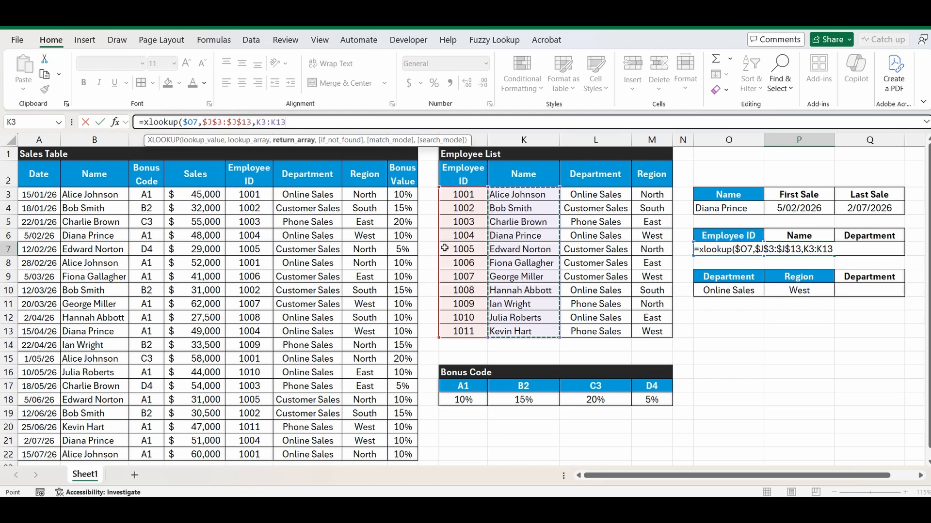
type(",")
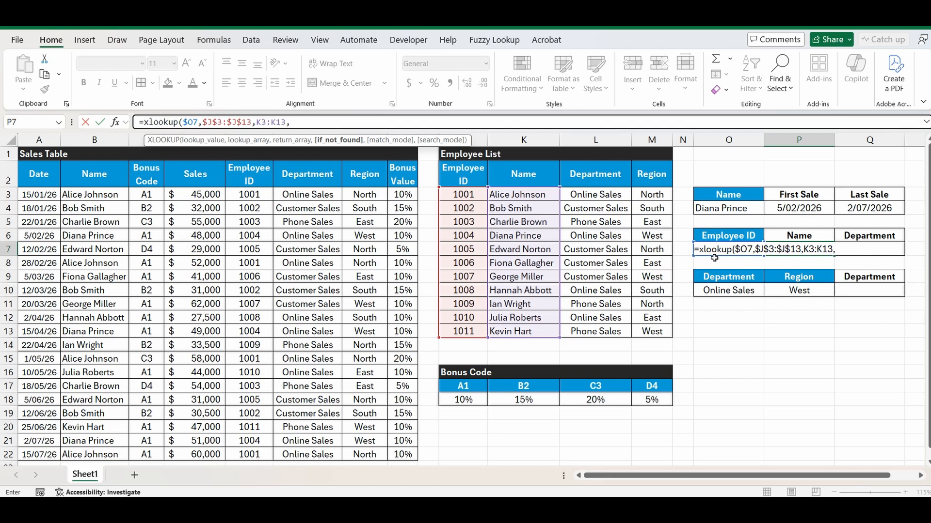
type("Not Found")
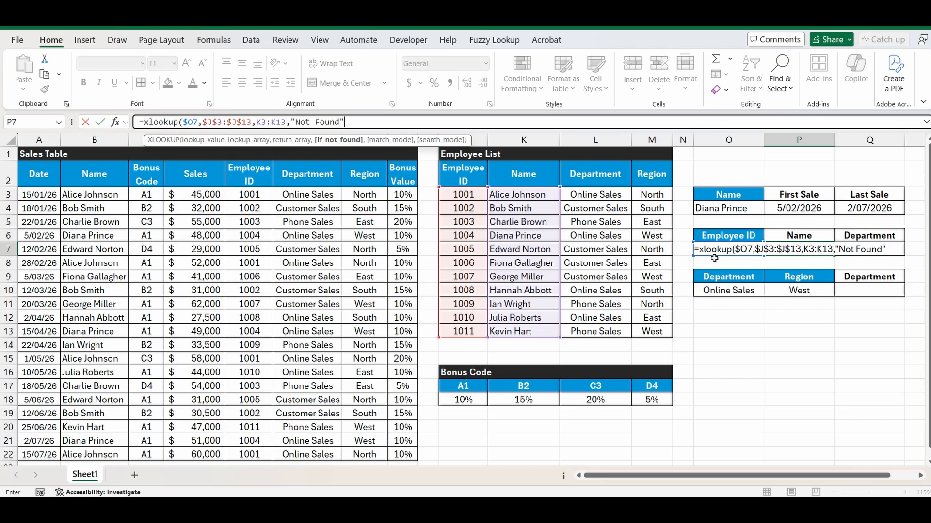
type("\")")
key("Return")
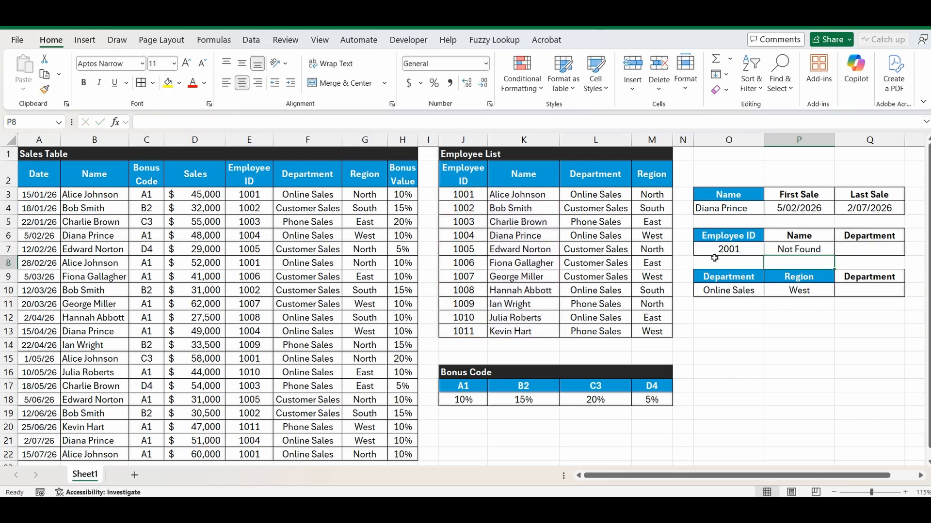
left_click(737, 250)
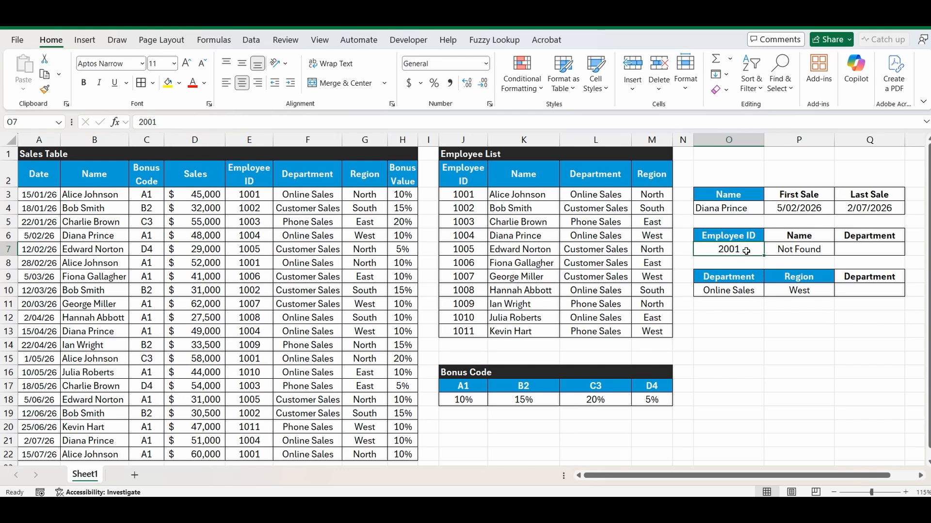
left_click(780, 252)
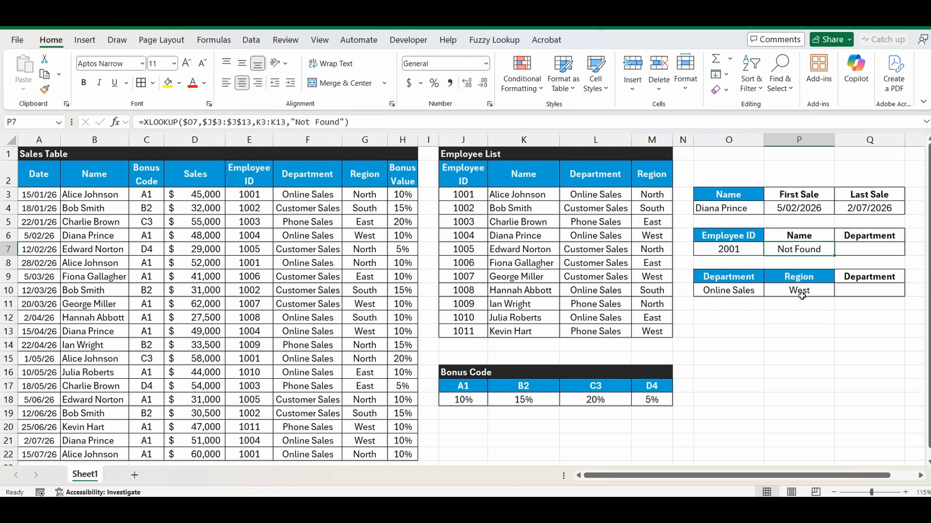
Step: Copy the XLOOKUP from P7 across to Q7, and replace the Employee ID in O7 with the one listed in J6
left_click_drag(835, 255, 870, 253)
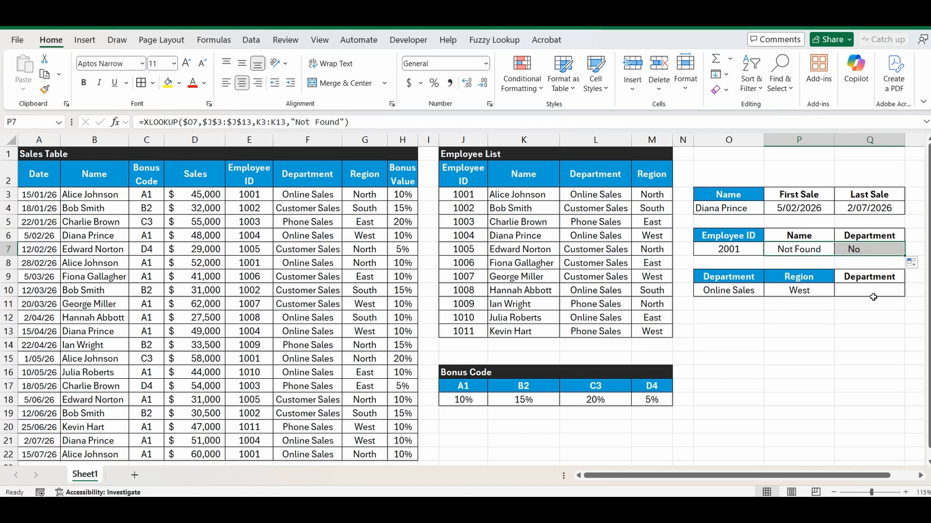
left_click(845, 250)
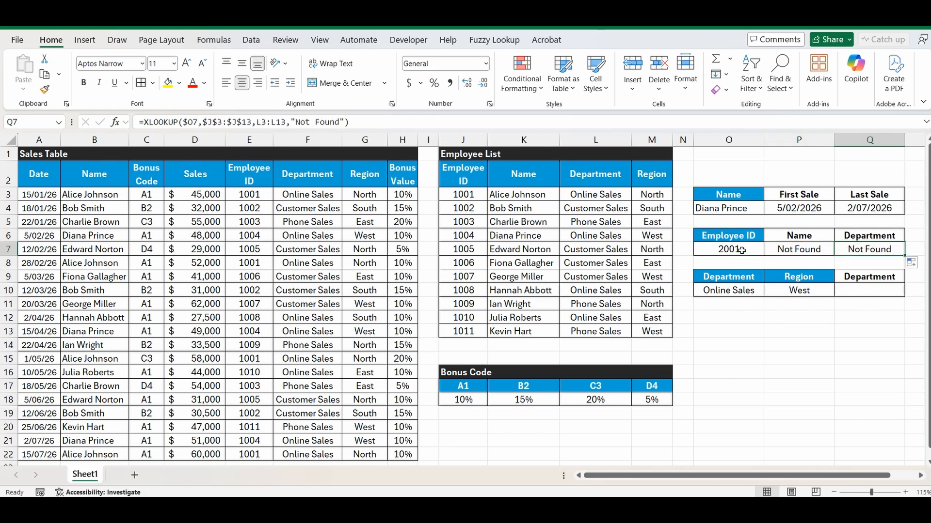
left_click(742, 250)
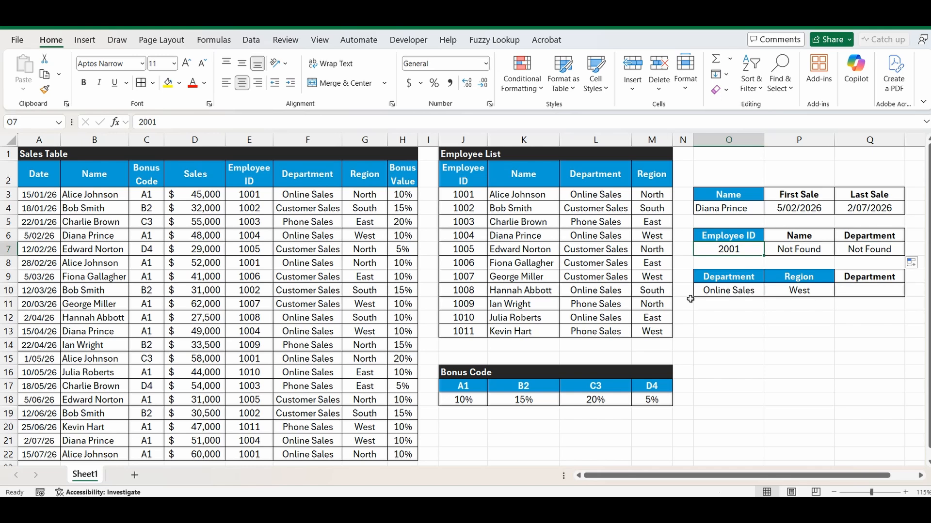
type("1004")
key("Return")
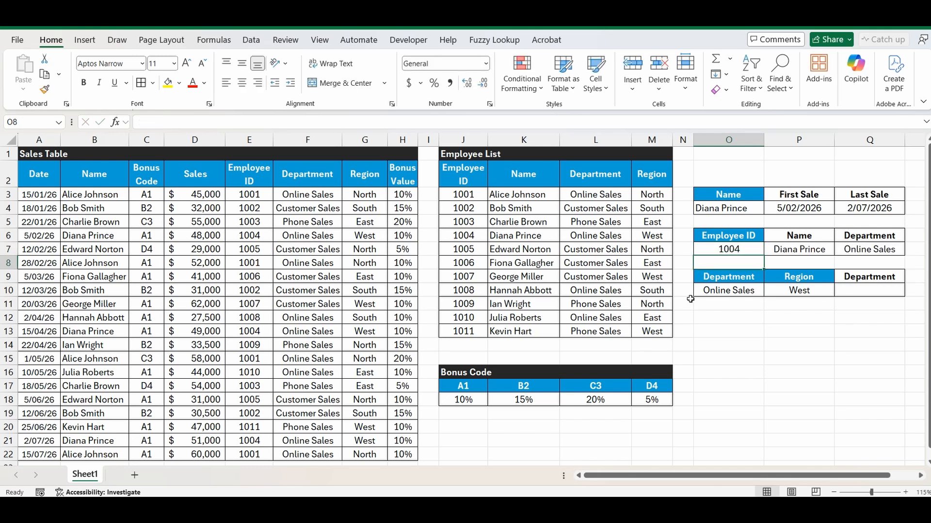
left_click(737, 330)
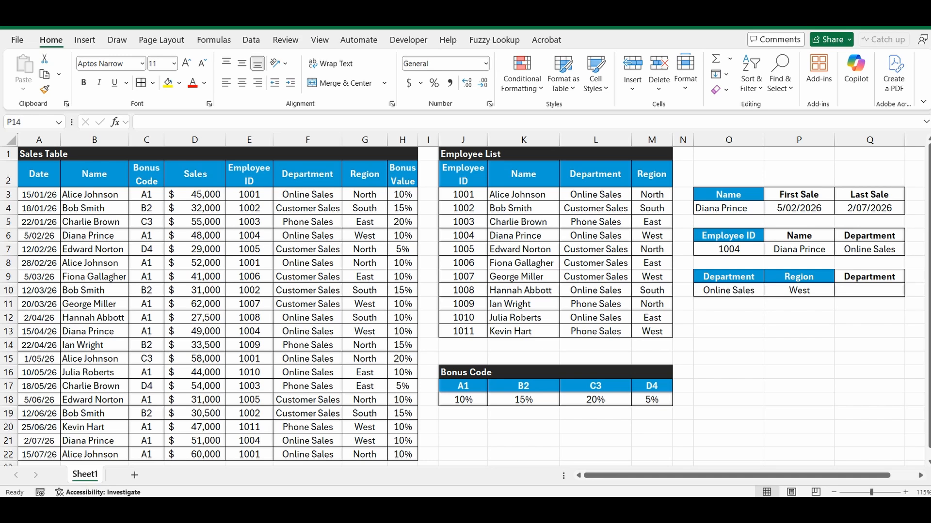
Step: Replace the header in Q9 with "Name"
left_click(793, 346)
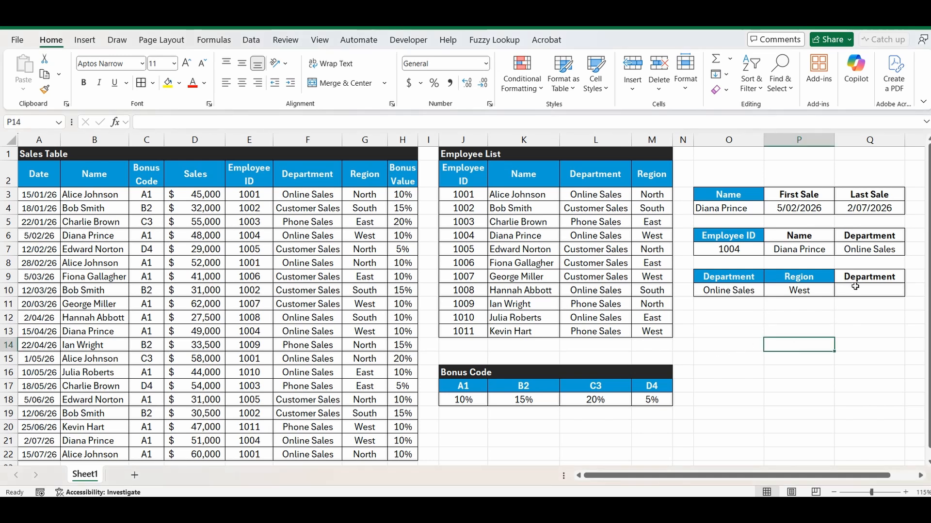
left_click(863, 277)
key("Delete")
type("N")
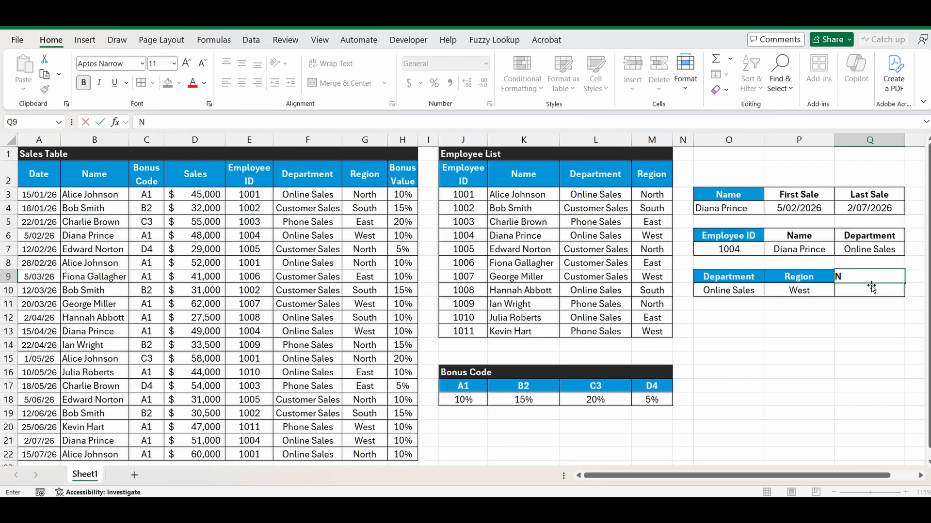
type("ame")
key("Return")
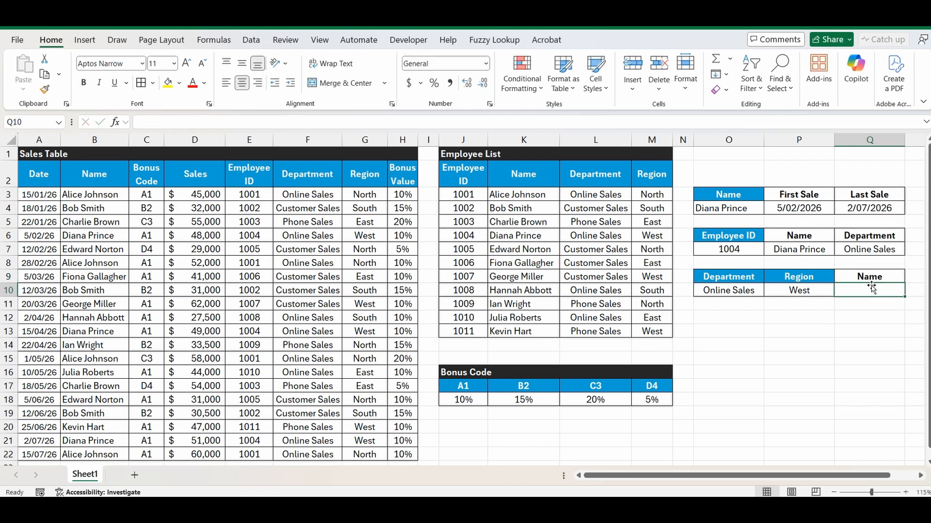
Step: Examine the Department and Region columns of the Employee List, highlighting the pairs in rows 3, 6, 10 and 12 for Online Sales
left_click_drag(617, 192, 616, 319)
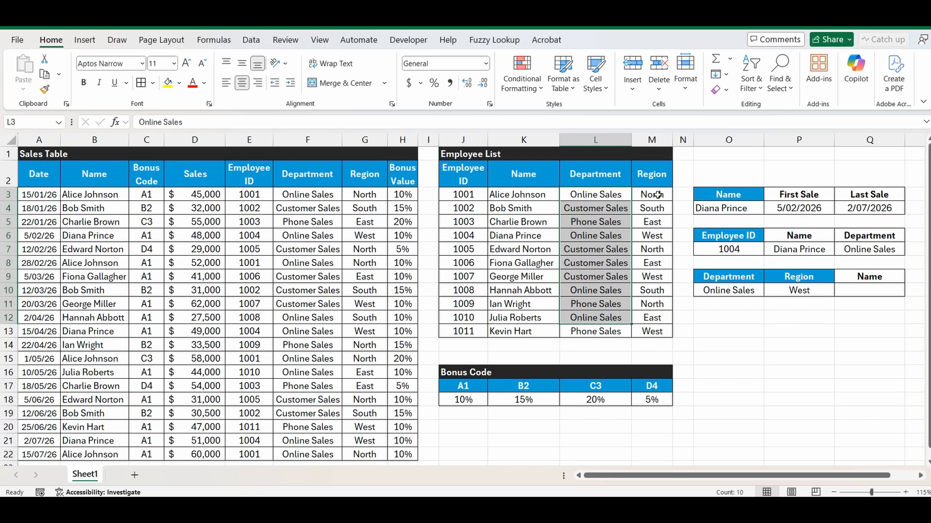
left_click_drag(657, 194, 658, 333)
left_click_drag(589, 195, 648, 199)
left_click_drag(596, 235, 651, 235, "ctrl")
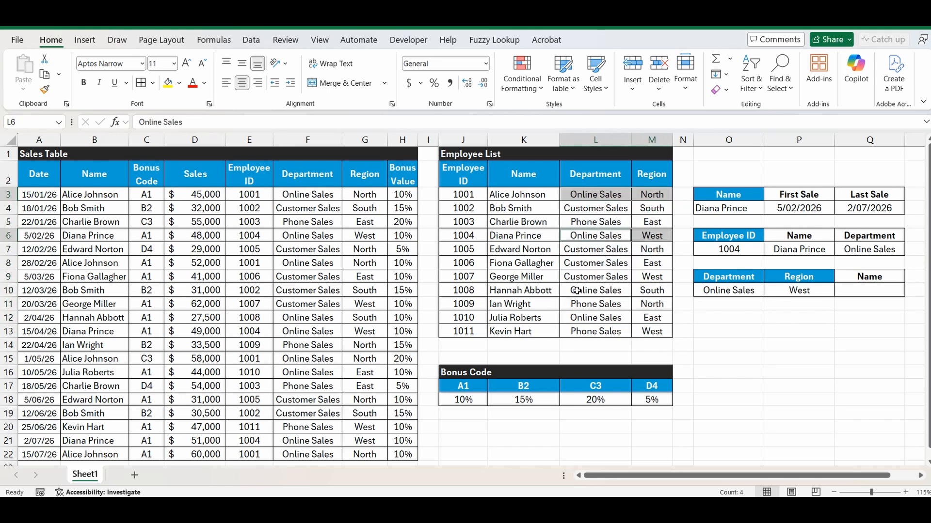
left_click_drag(576, 291, 648, 291, "ctrl")
left_click_drag(582, 318, 649, 317, "ctrl")
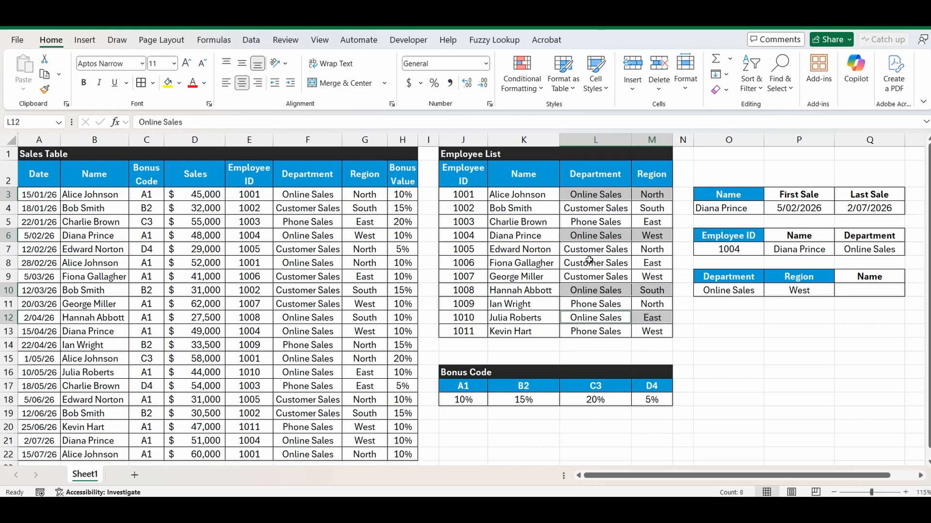
Step: Begin an XLOOKUP in Q10 with lookup value 1 and a first lookup-array criterion matching departments L3:L13 to O10
left_click(868, 288)
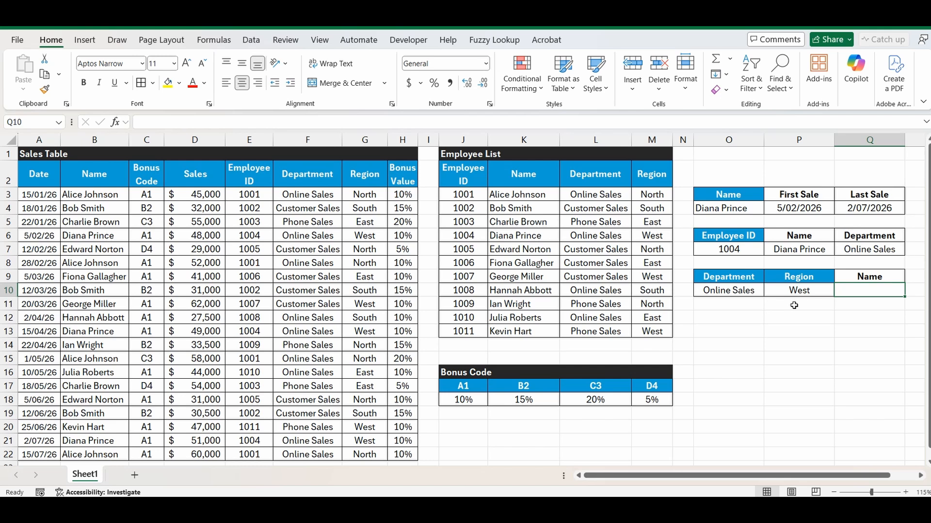
type("=xlookup")
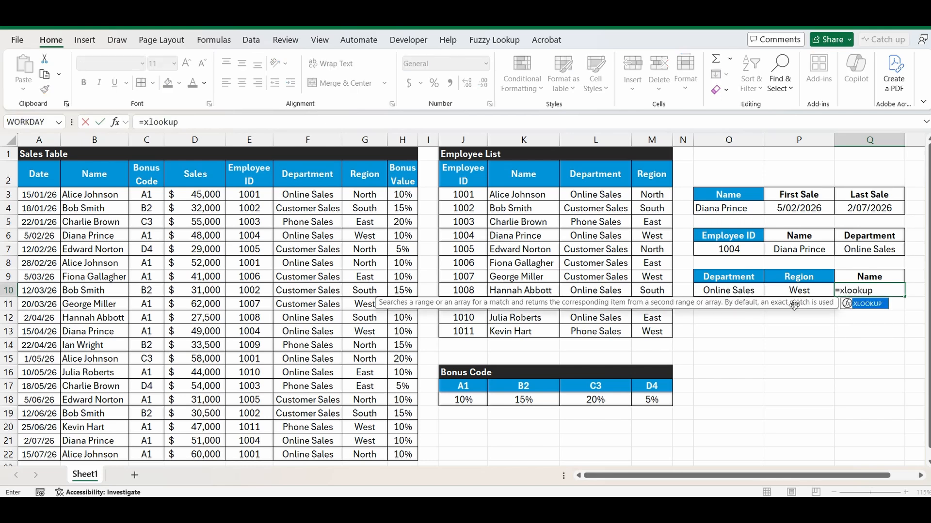
type("(")
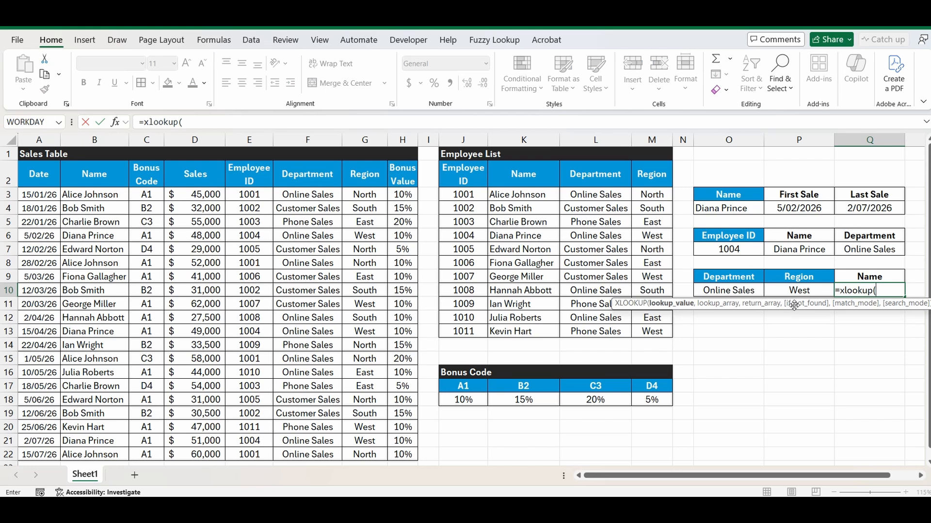
type("1,")
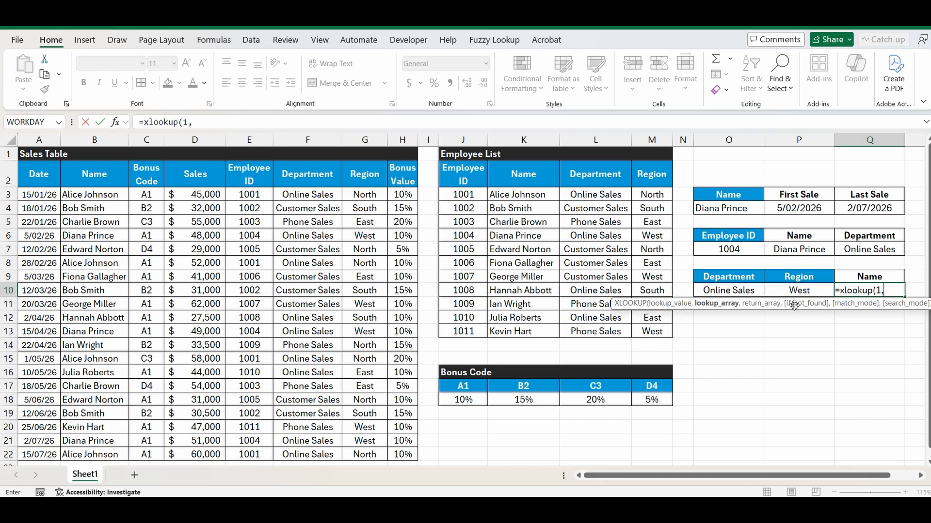
type("(l")
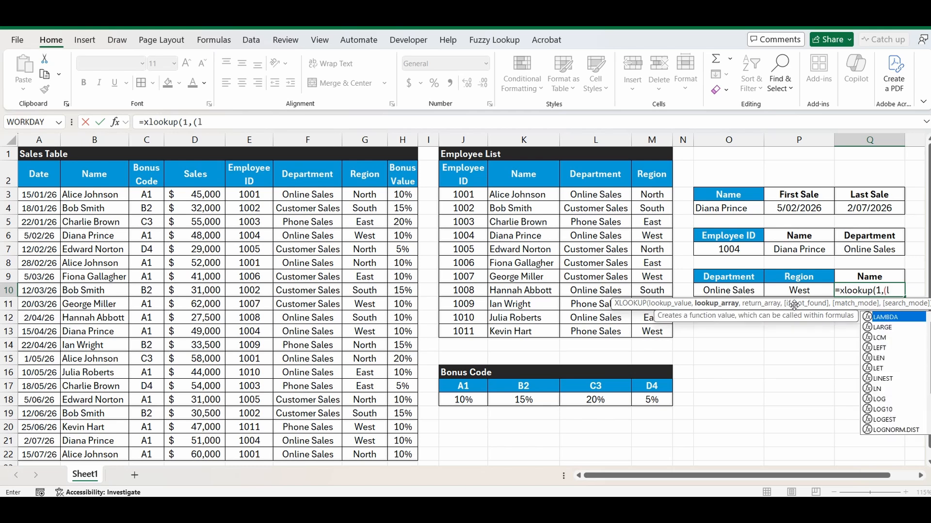
type("3:")
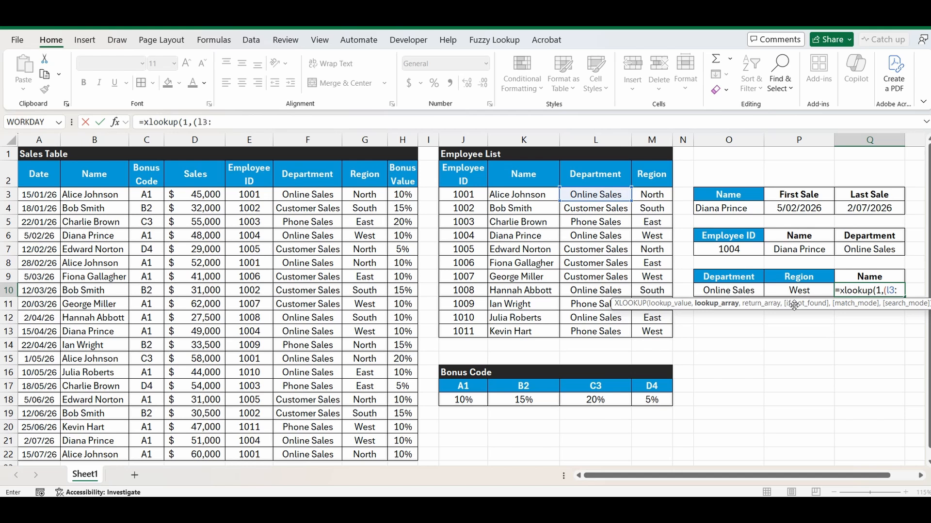
type("l13")
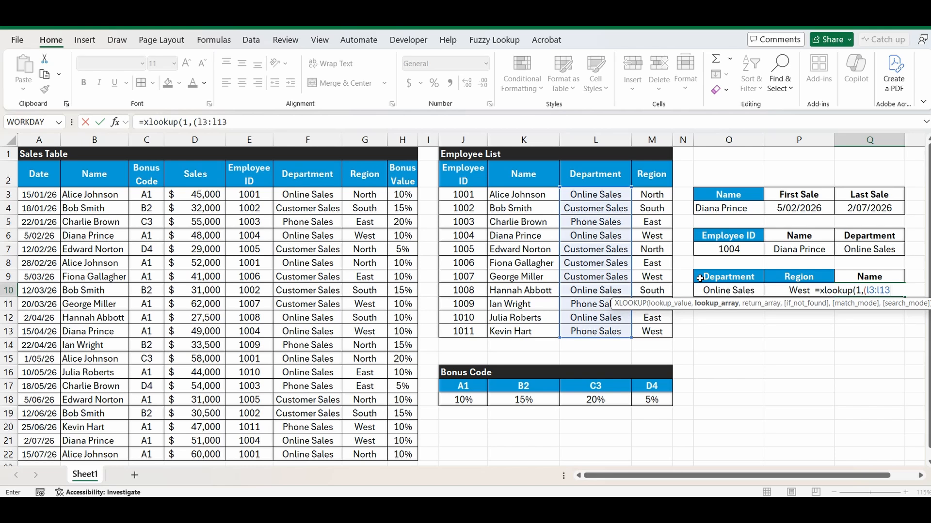
type("=")
left_click(723, 292)
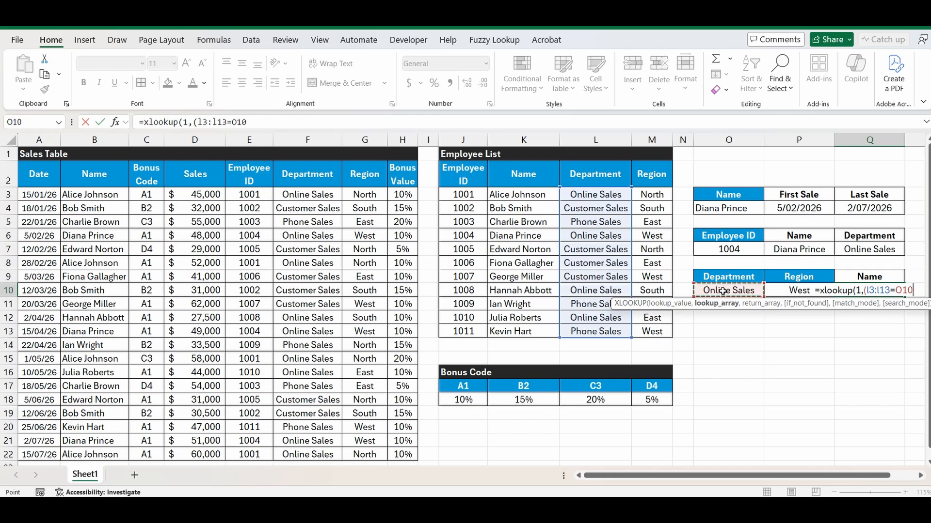
Step: Multiply the Q10 formula's department criterion by a second criterion matching regions M3:M13 to P10, completing the lookup array
type(")*(")
type("m3")
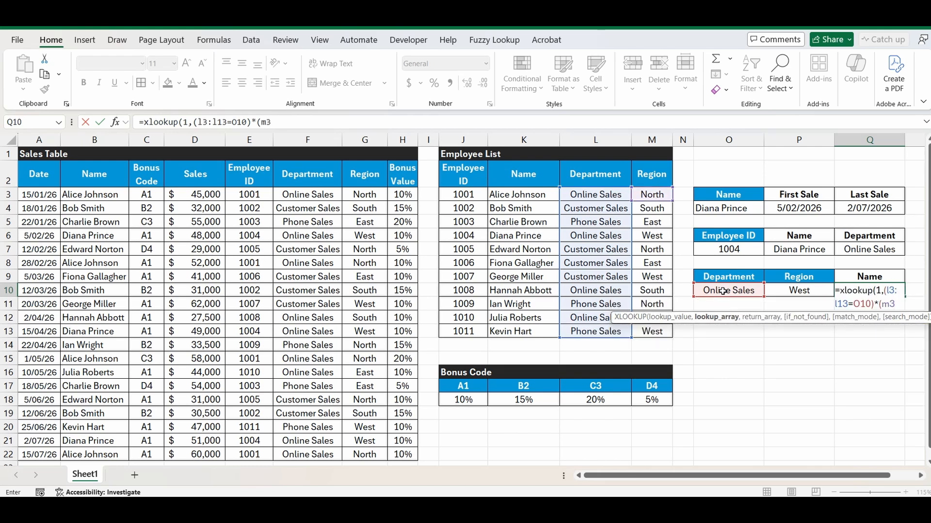
type(":m13")
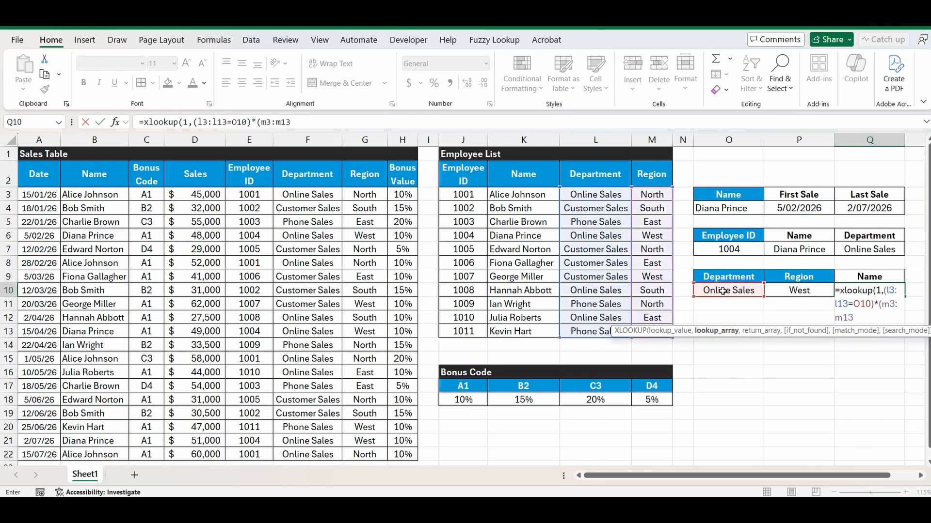
type("=")
left_click(805, 289)
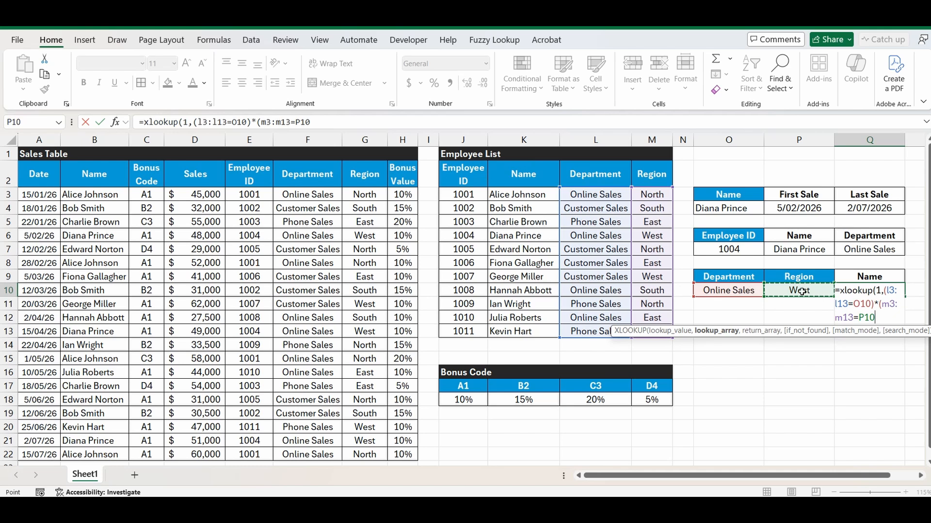
type("),")
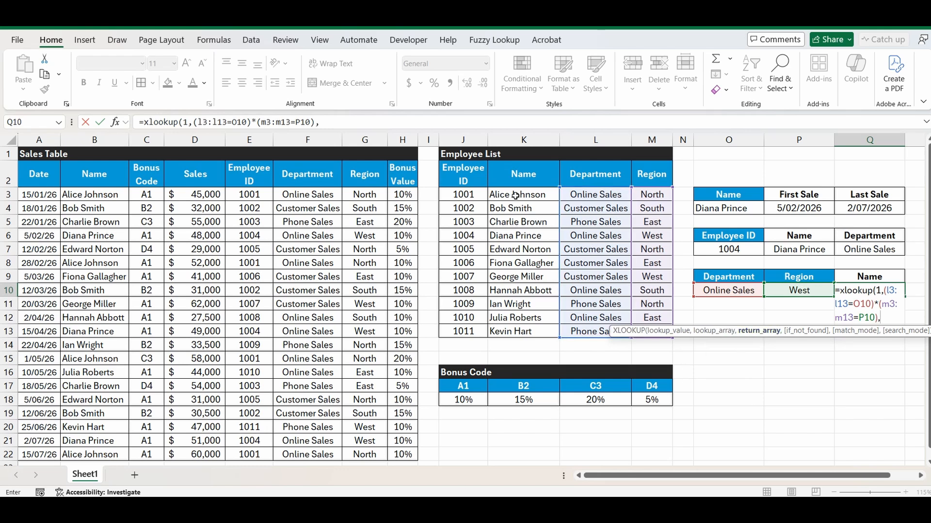
Step: Complete the XLOOKUP in Q10 with return array K3:K13 and if_not_found text "Not Found"
left_click_drag(515, 196, 522, 328)
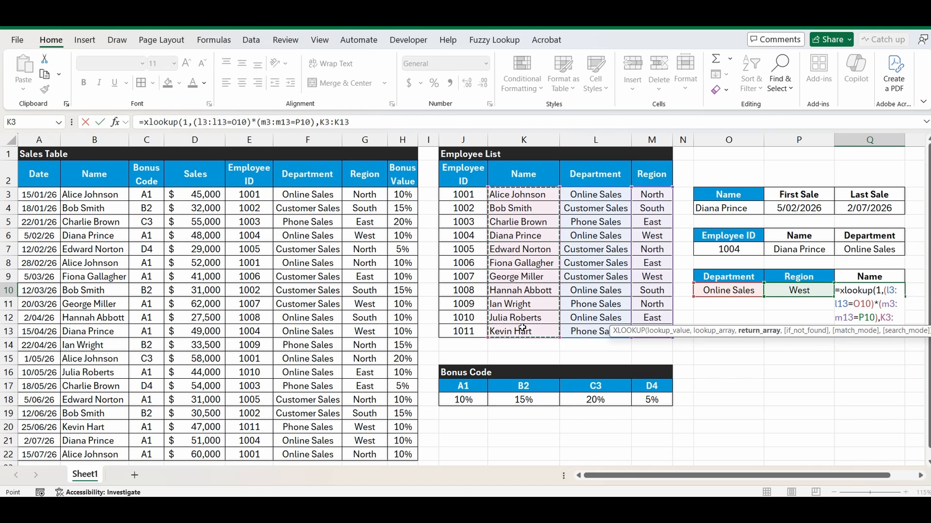
type(",")
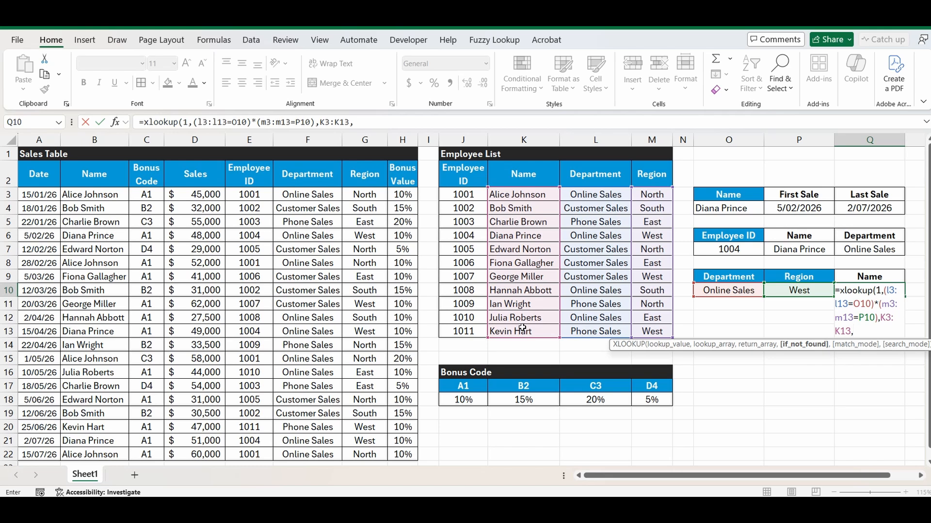
type("\"Not Found\")")
key("Return")
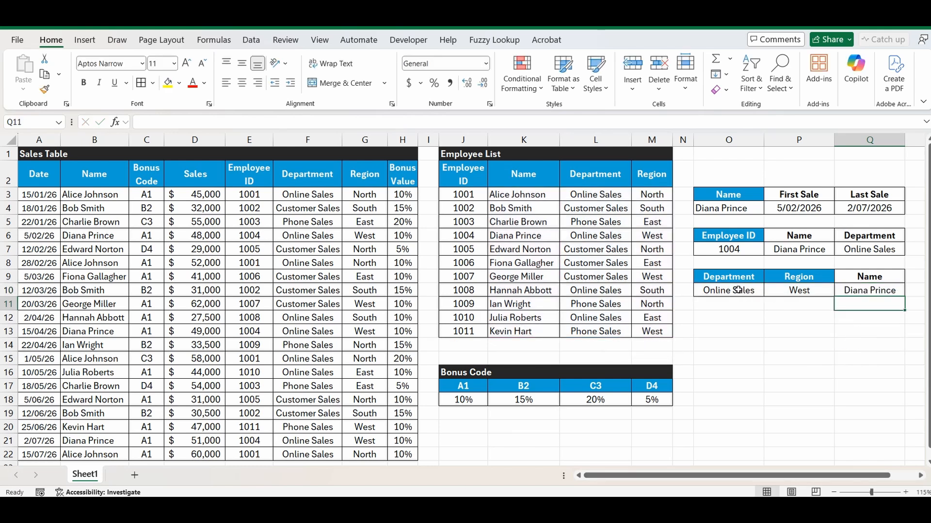
Step: Change the Region in P10 to East to test the two-criteria lookup
left_click(810, 289)
type("East")
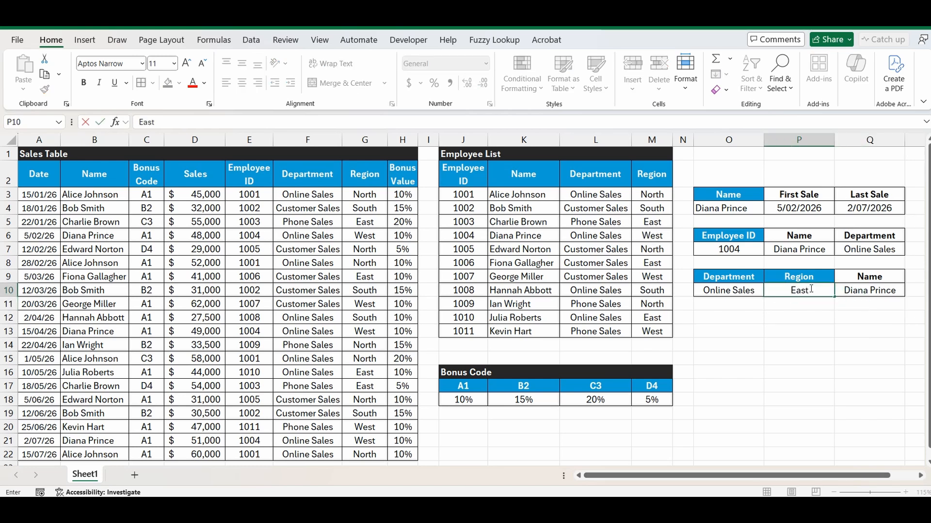
key("Return")
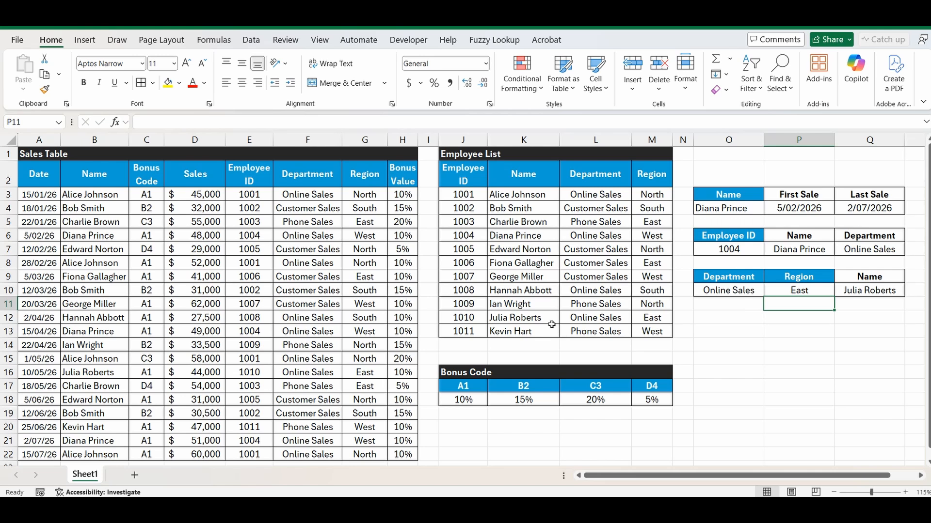
Step: Change the Department in O10 to "marketing" to test the lookup with a department missing from the Employee List
left_click(740, 290)
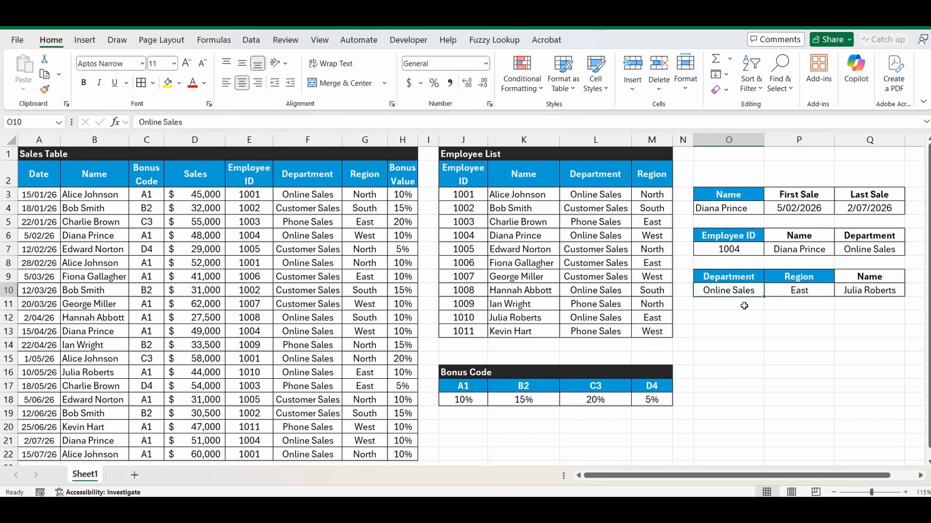
type("market")
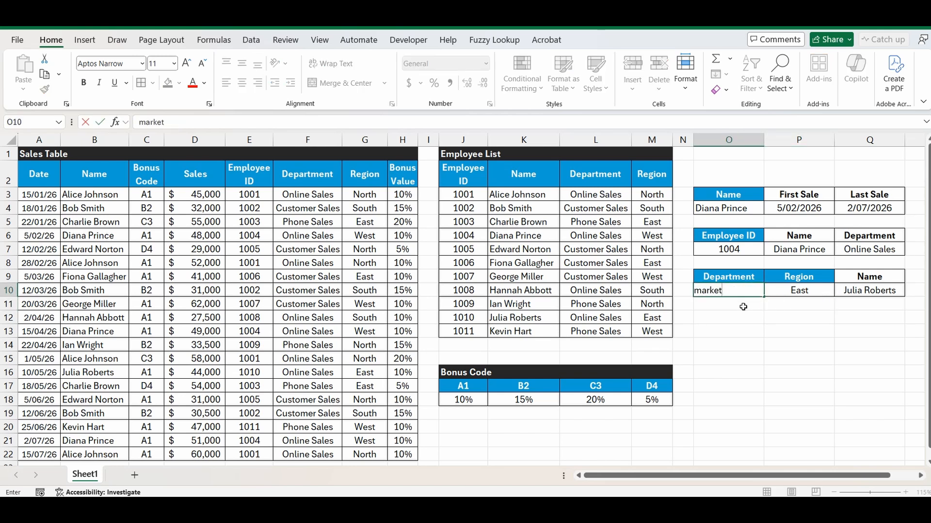
type("ing")
key("Return")
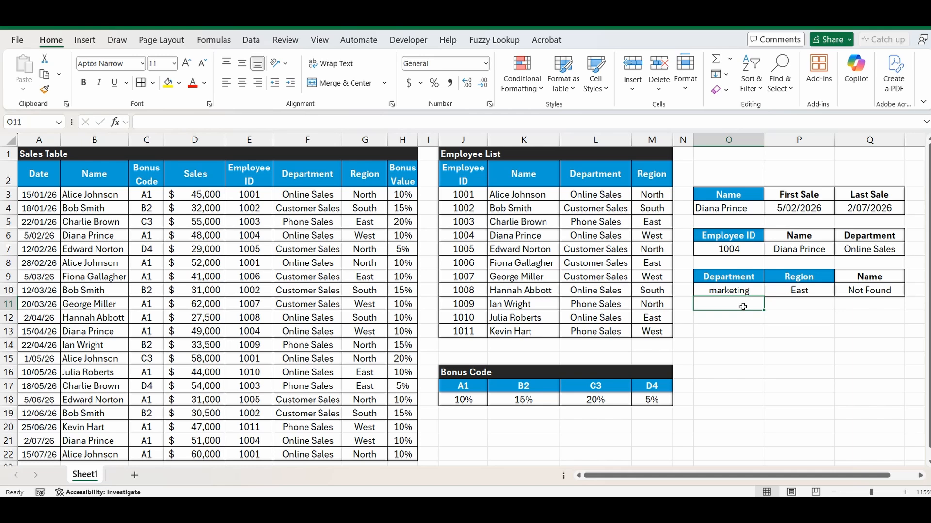